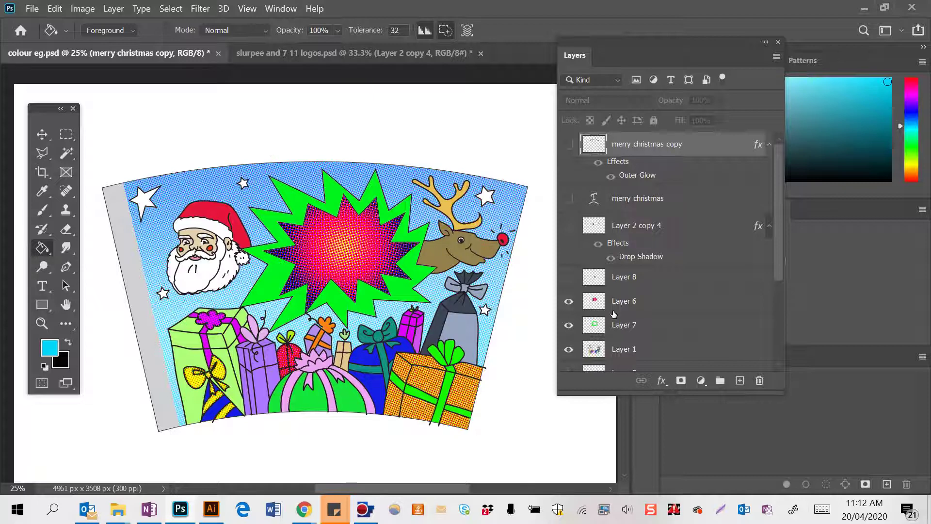
- Hide Layers 2 through 7, leaving only Layer 1's line art and the Background visible
scroll(613, 314, down, 3)
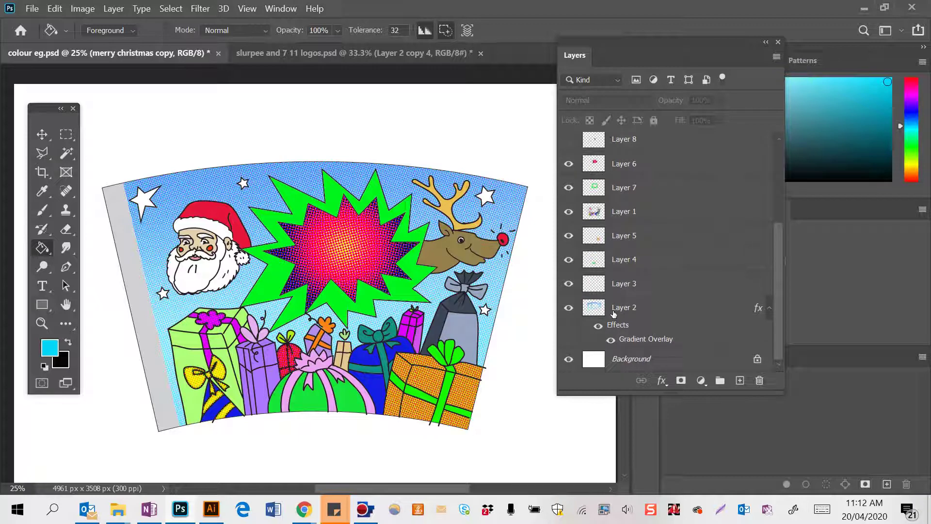
drag(779, 290, 779, 273)
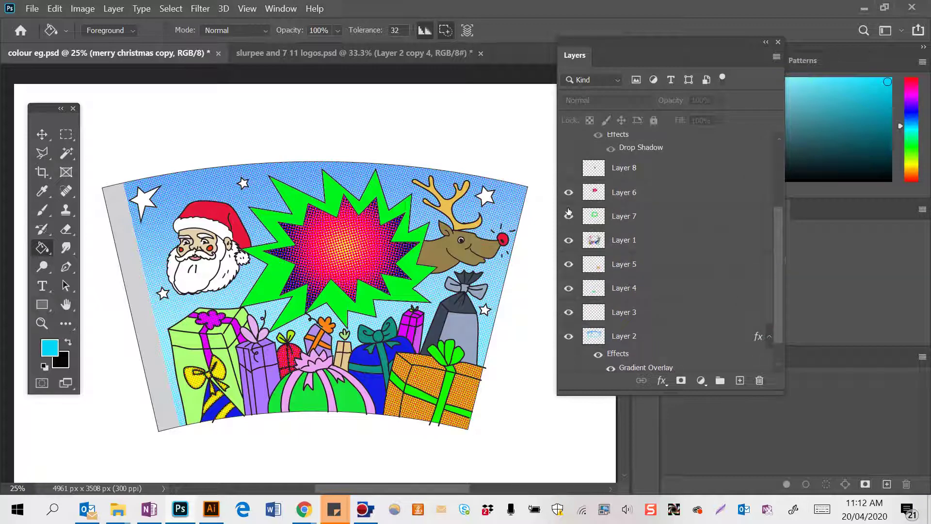
click(568, 194)
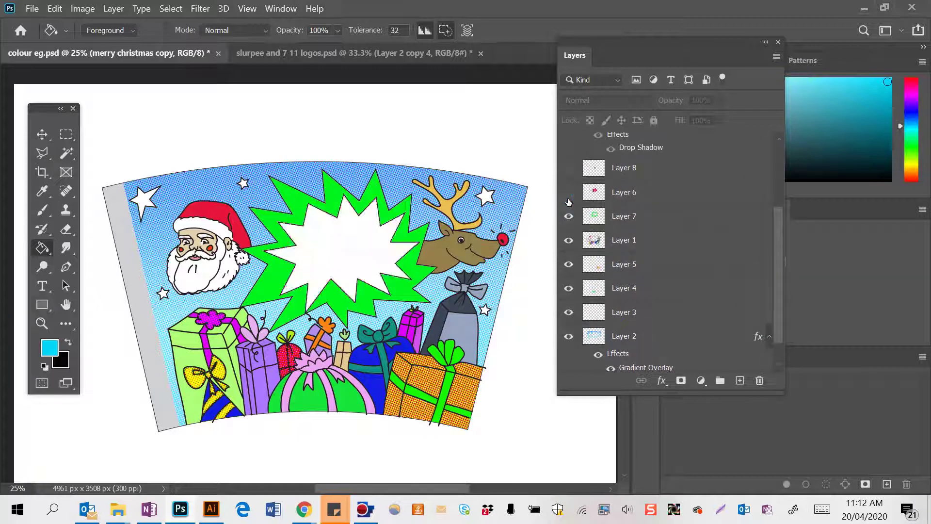
drag(568, 216, 568, 312)
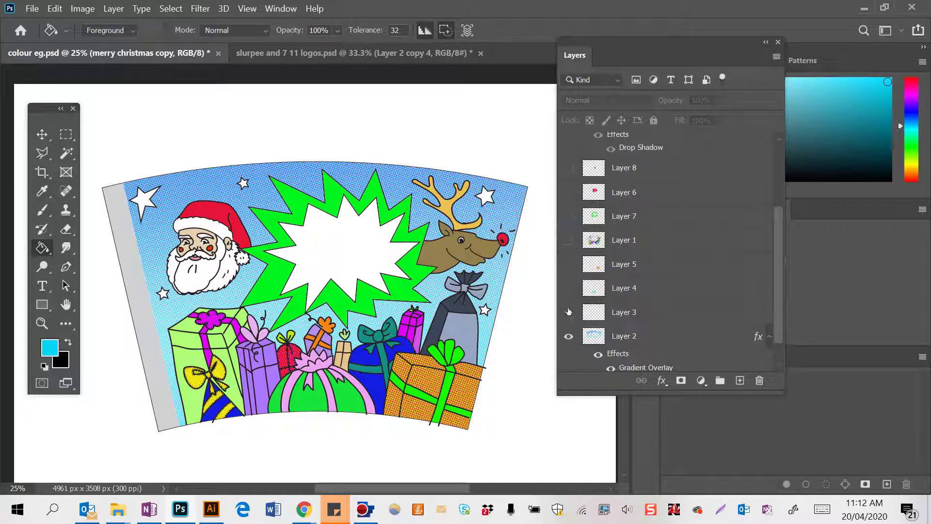
click(568, 334)
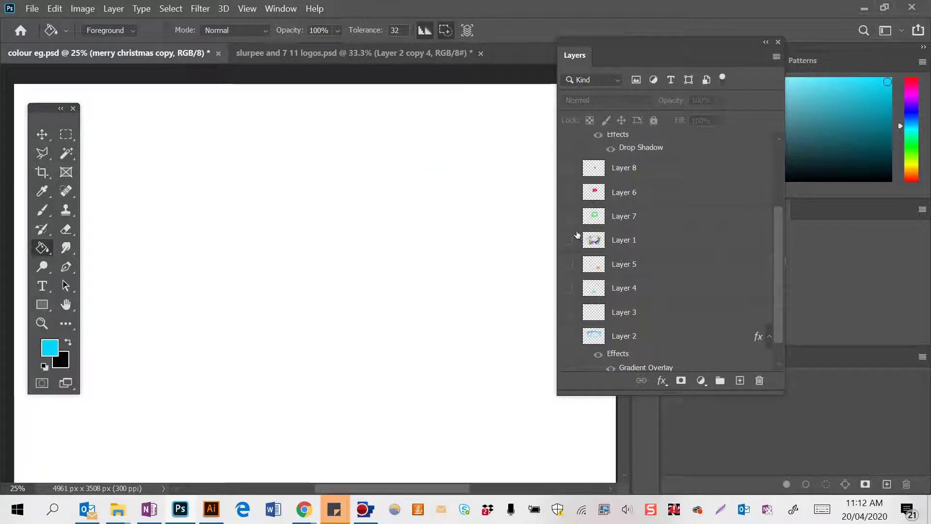
click(569, 240)
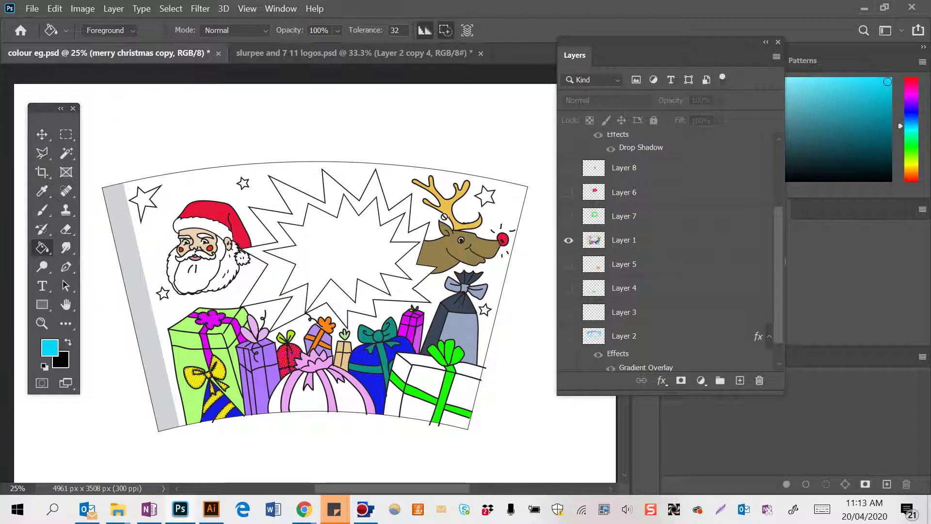
- Fill the white panels of the round present with light blue on Layer 1 using the Paint Bucket tool
click(640, 240)
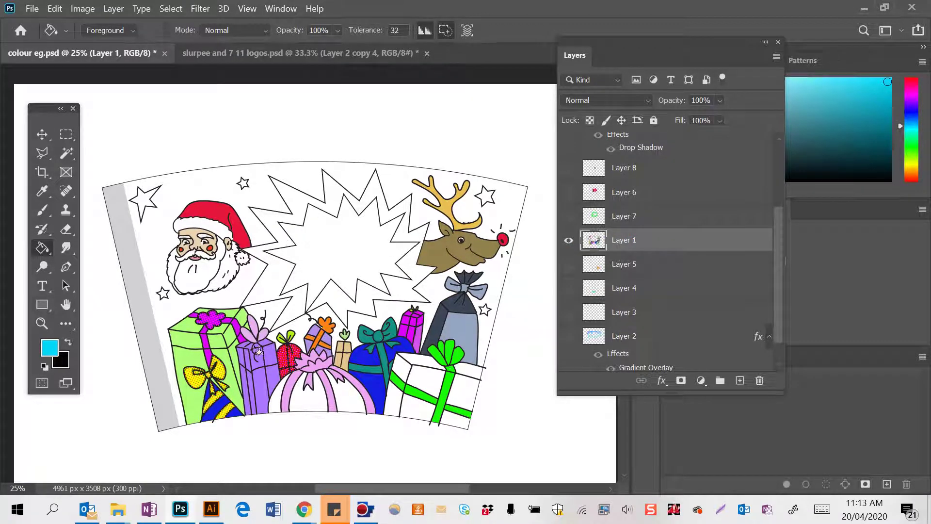
click(844, 85)
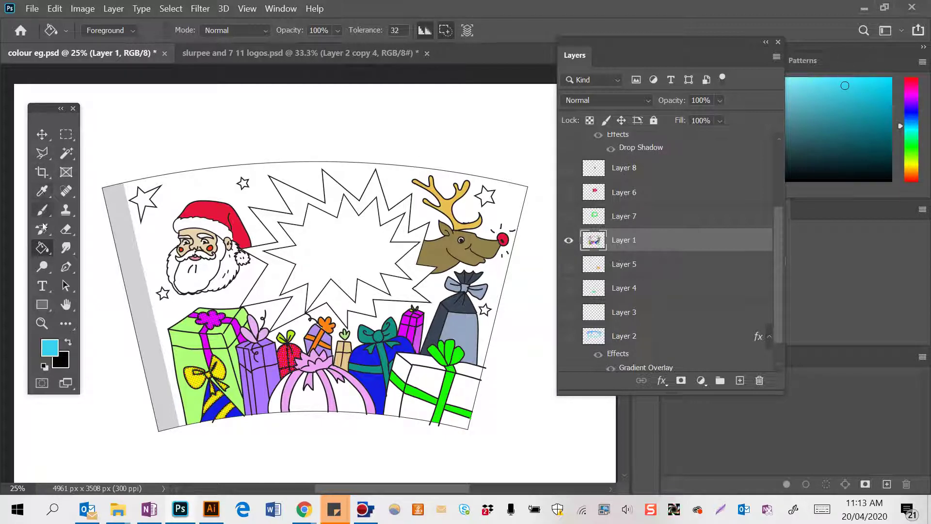
right_click(42, 248)
click(76, 259)
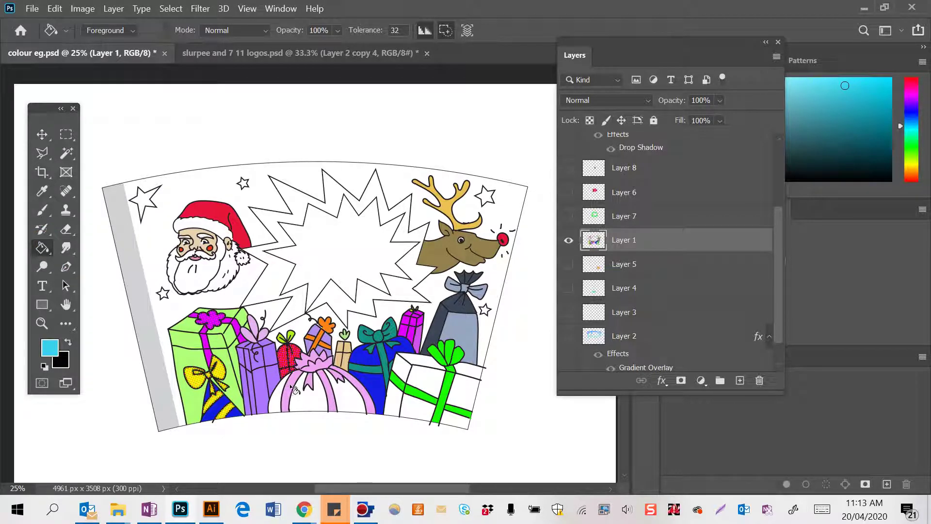
click(301, 398)
click(346, 406)
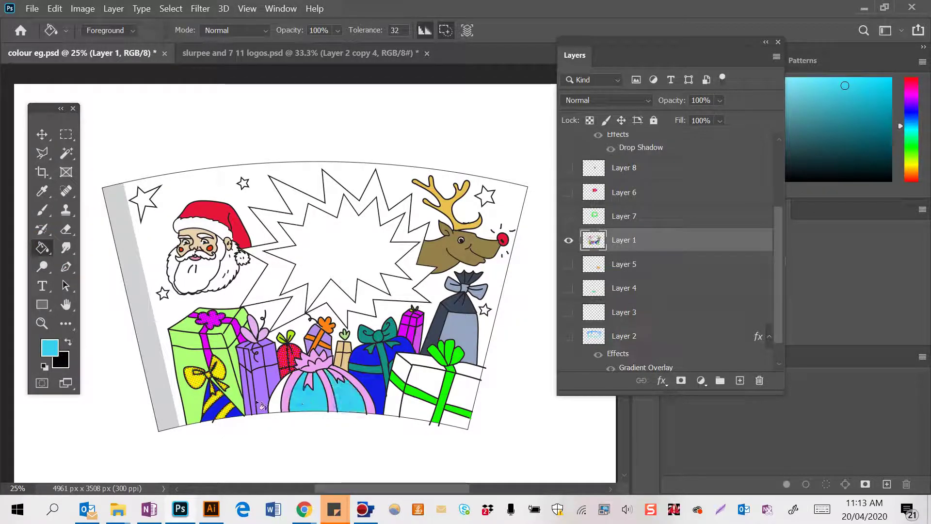
click(273, 405)
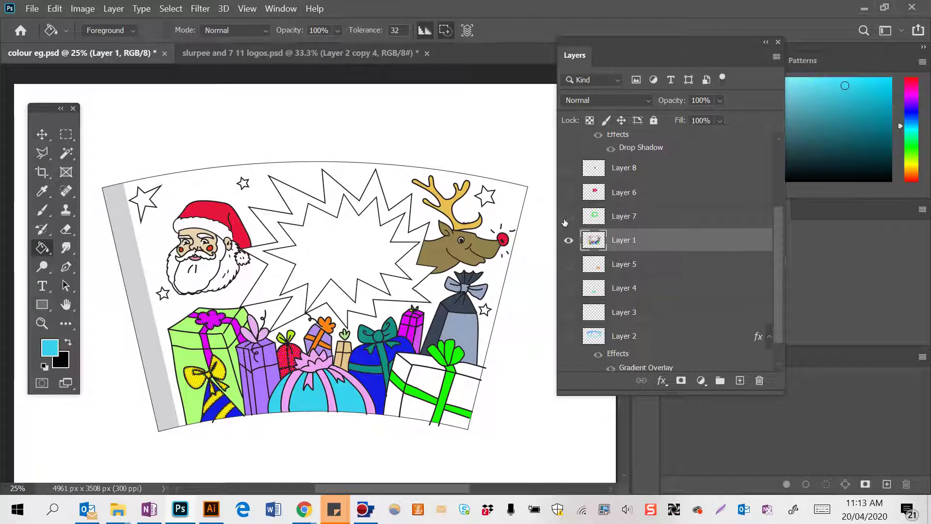
- Make Layer 7 active and turn on its visibility to show the green starburst border
click(612, 217)
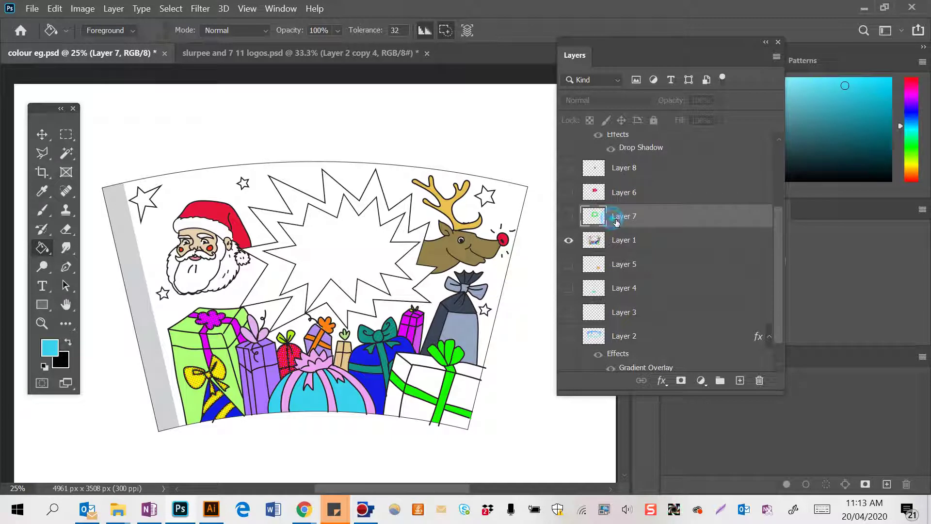
click(569, 217)
click(568, 217)
click(568, 216)
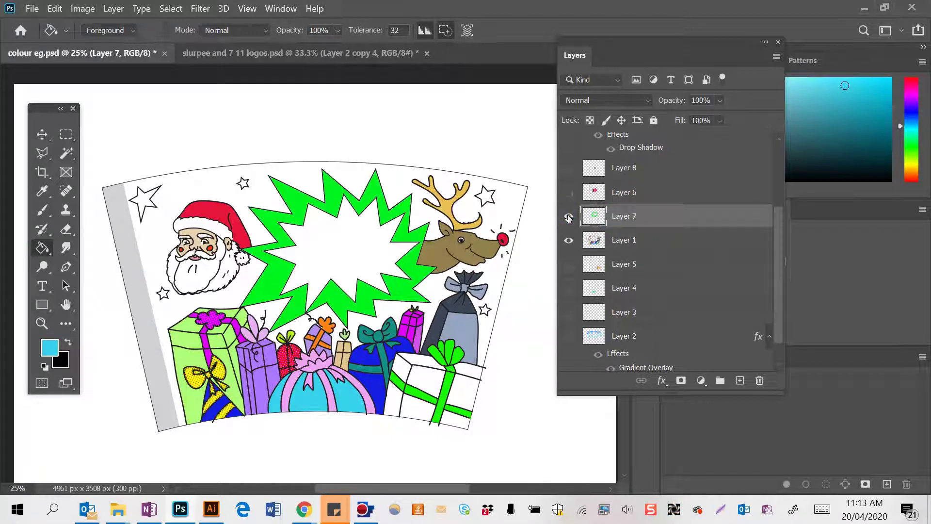
- Preview a Hue/Saturation hue shift of -107 on Layer 7's green starburst border without applying it
key(ctrl+u)
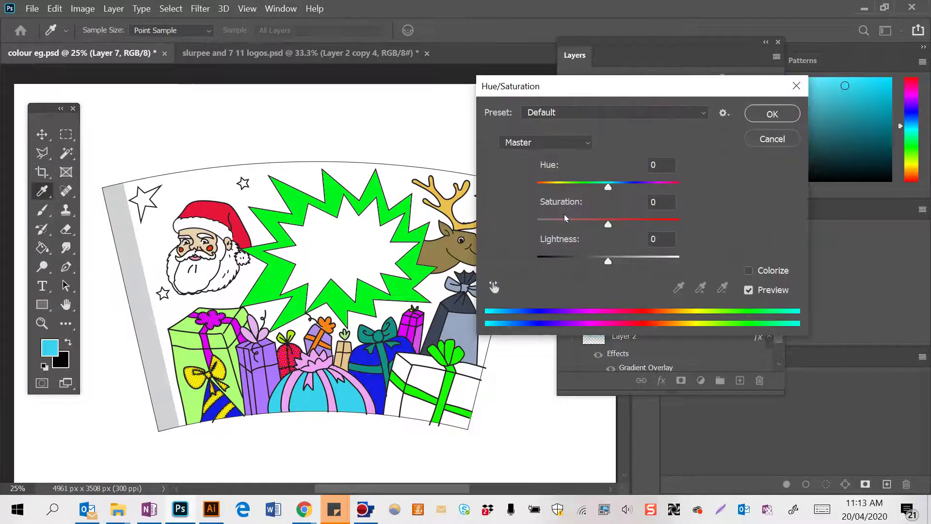
click(581, 187)
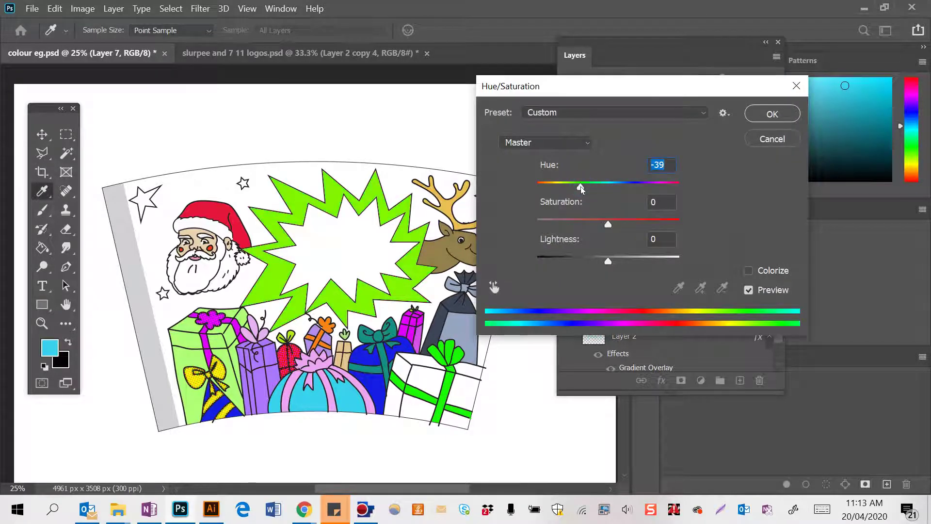
mouse_move(581, 186)
mouse_down()
mouse_move(527, 194)
mouse_move(554, 187)
mouse_up()
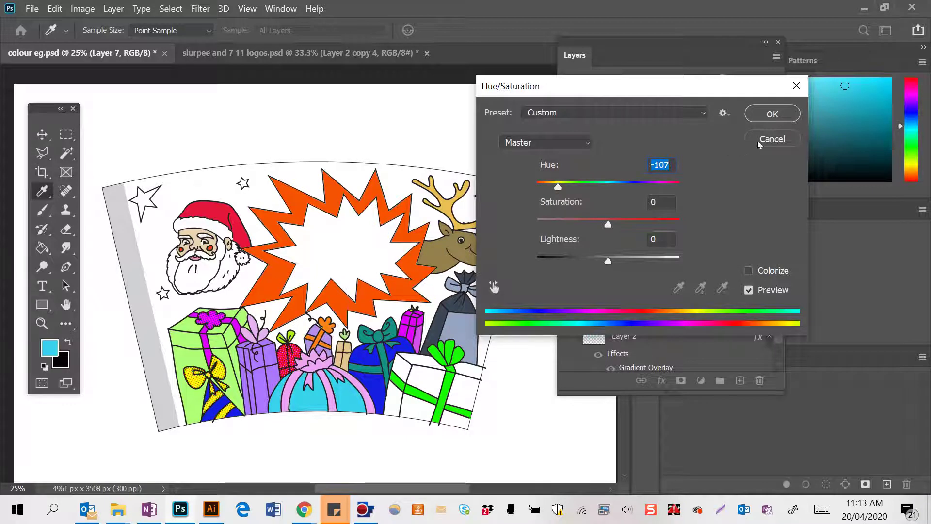
click(761, 145)
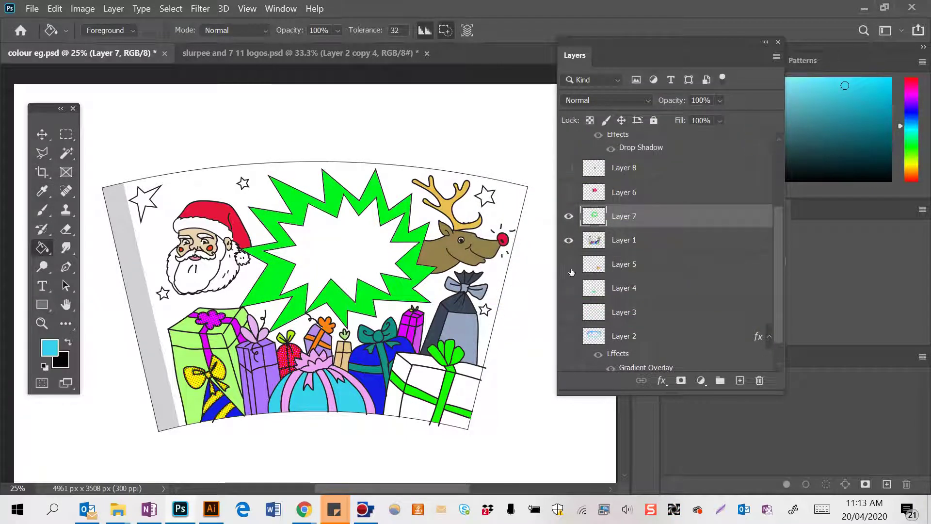
- Show Layer 5's dotted orange present, make that layer active, and locate the Color Halftone filter without applying it
click(570, 270)
click(570, 270)
click(570, 271)
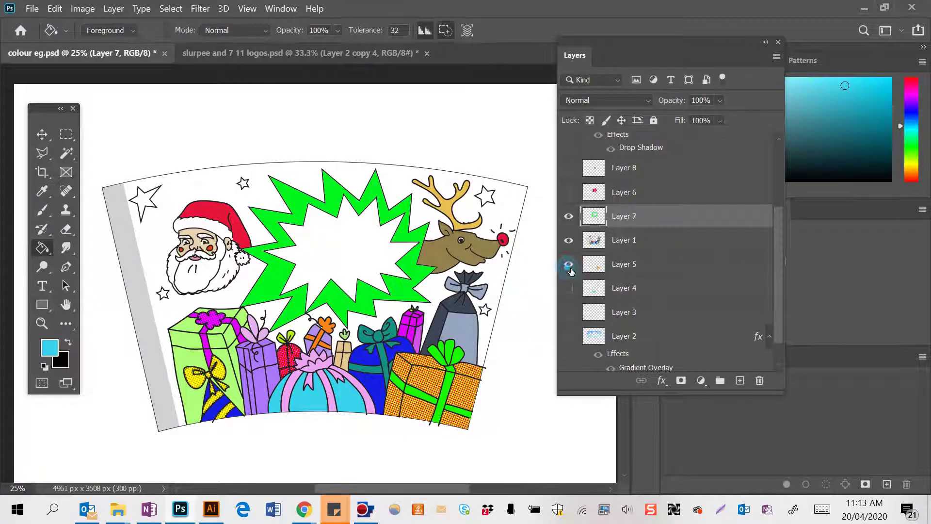
click(620, 264)
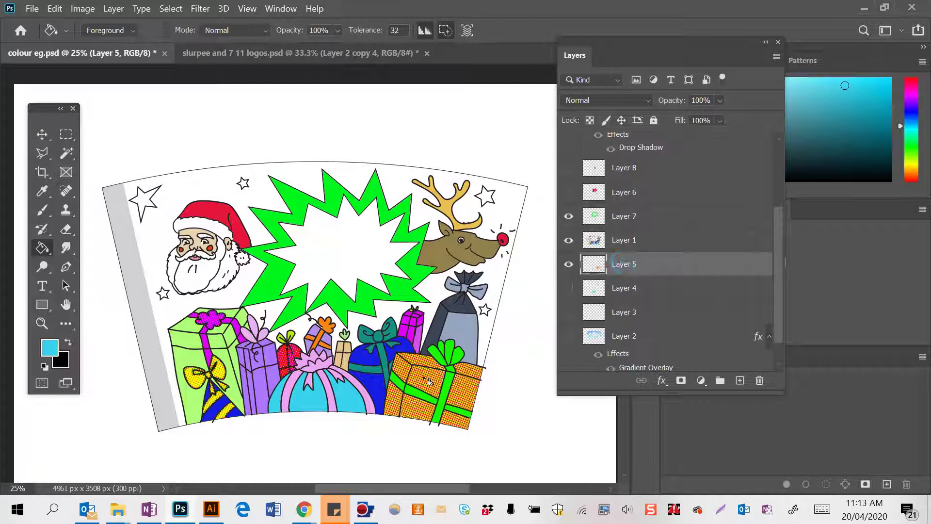
click(196, 8)
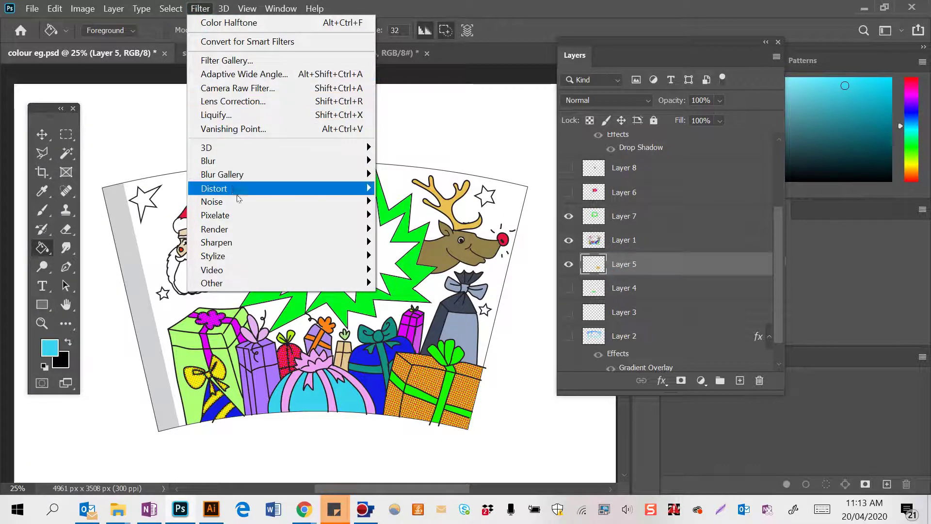
mouse_move(244, 212)
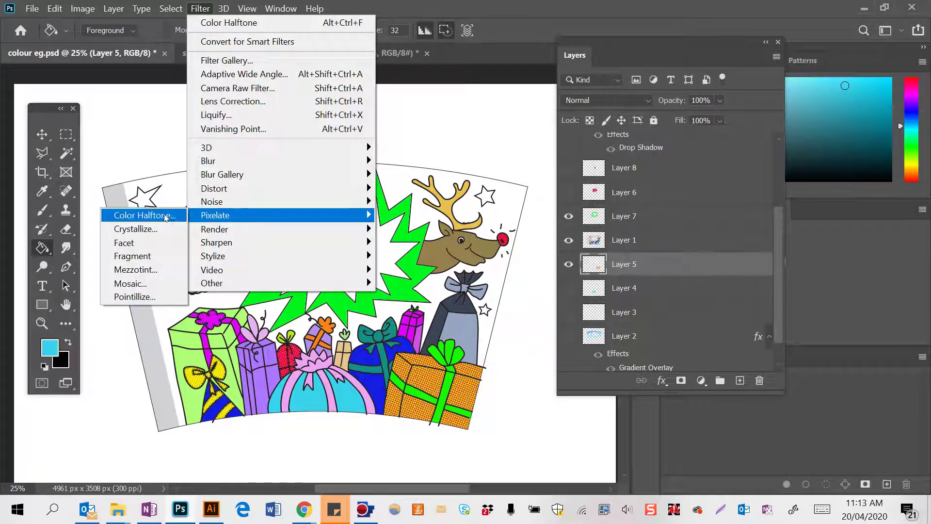
click(523, 391)
- Zoom in to 66.67% and examine the halftone dot patterns on the presents across the bottom of the artwork
key(ctrl+plus)
key(ctrl+plus)
key(ctrl+plus)
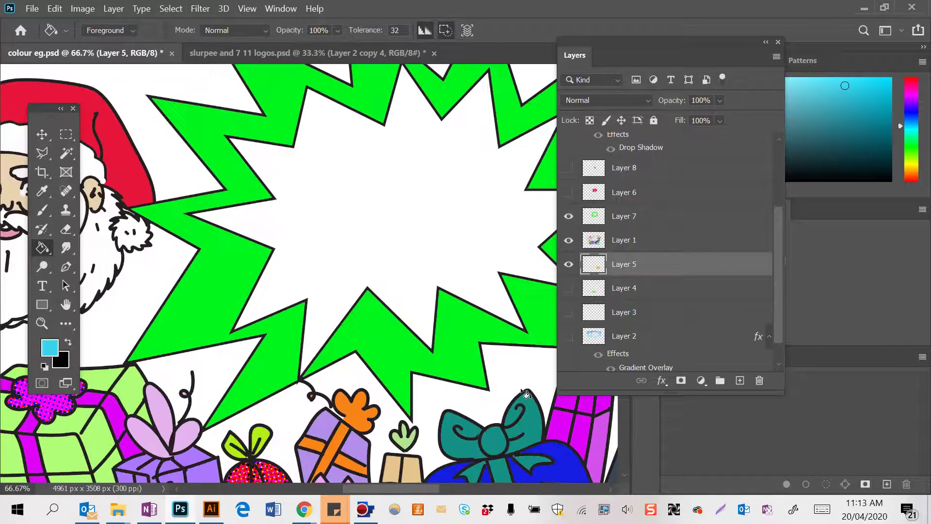
scroll(400, 383, left, 5)
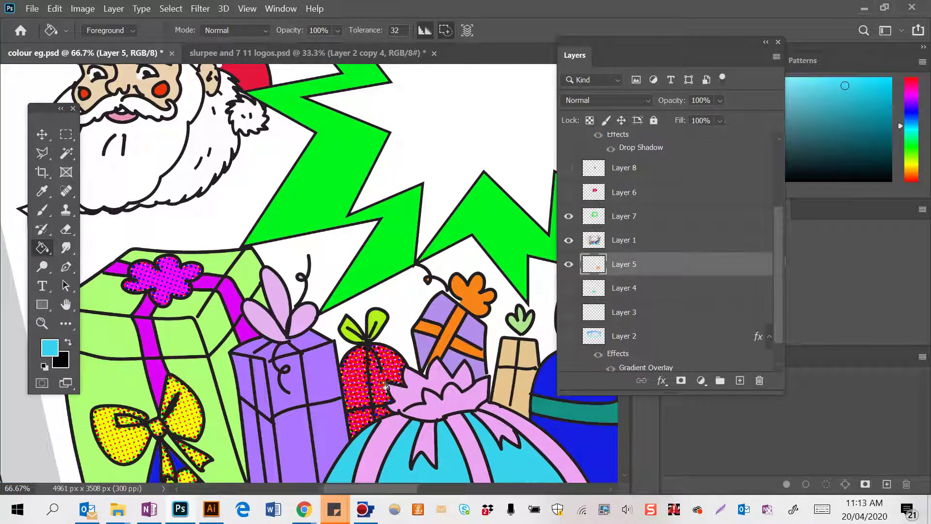
scroll(388, 385, left, 1)
scroll(382, 314, left, 1)
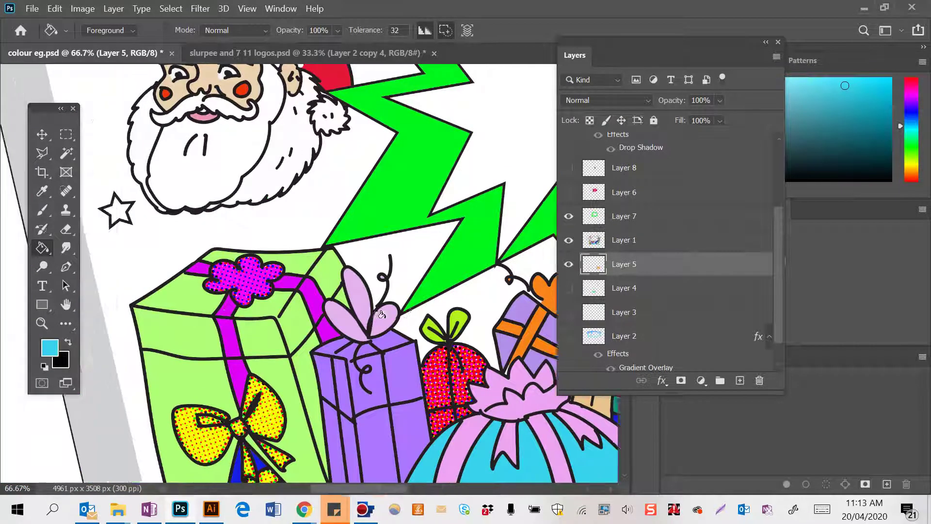
scroll(381, 312, right, 5)
scroll(380, 313, right, 6)
scroll(380, 313, down, 3)
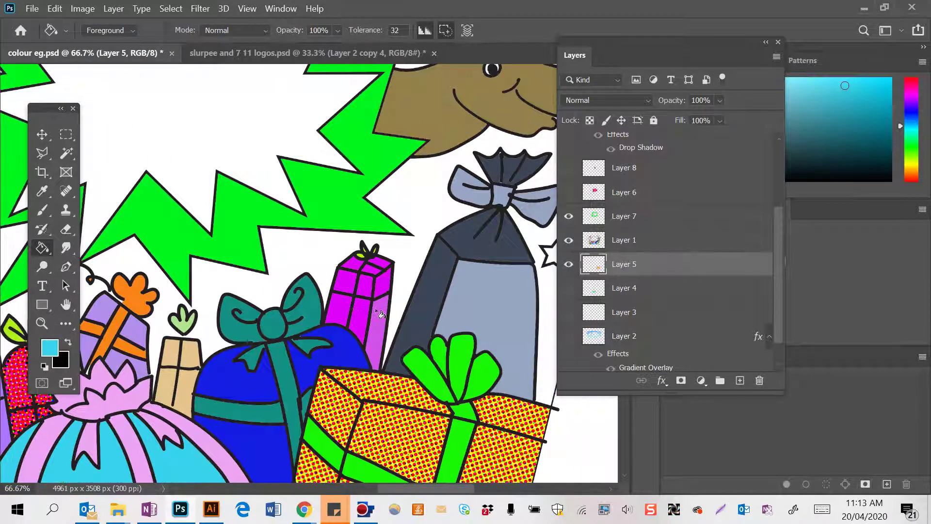
scroll(231, 285, left, 3)
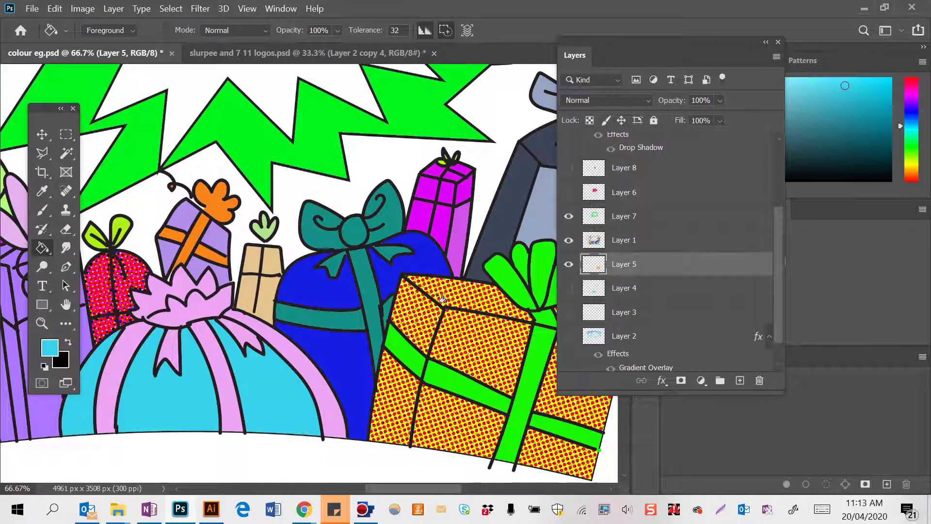
scroll(314, 280, left, 4)
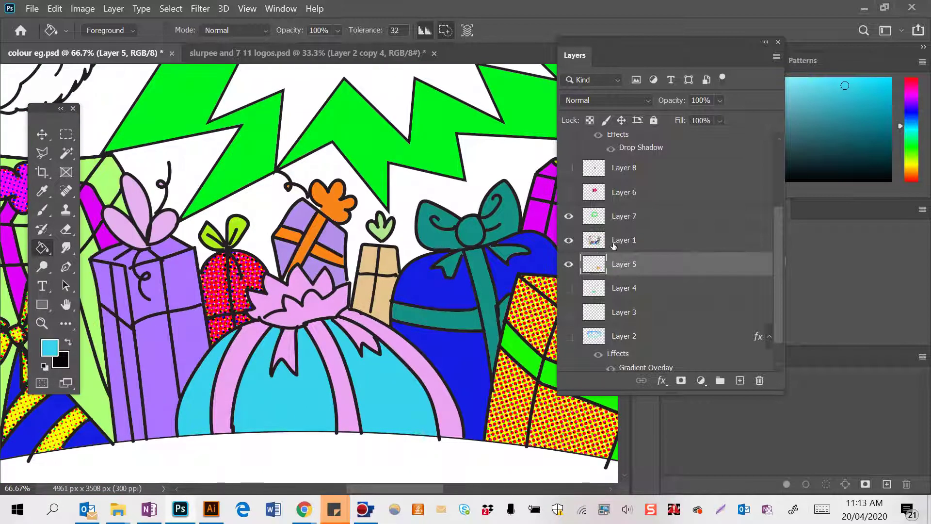
- Hide Layer 5 and select the three light blue panels of the round present on Layer 1 with the Magic Wand
click(569, 264)
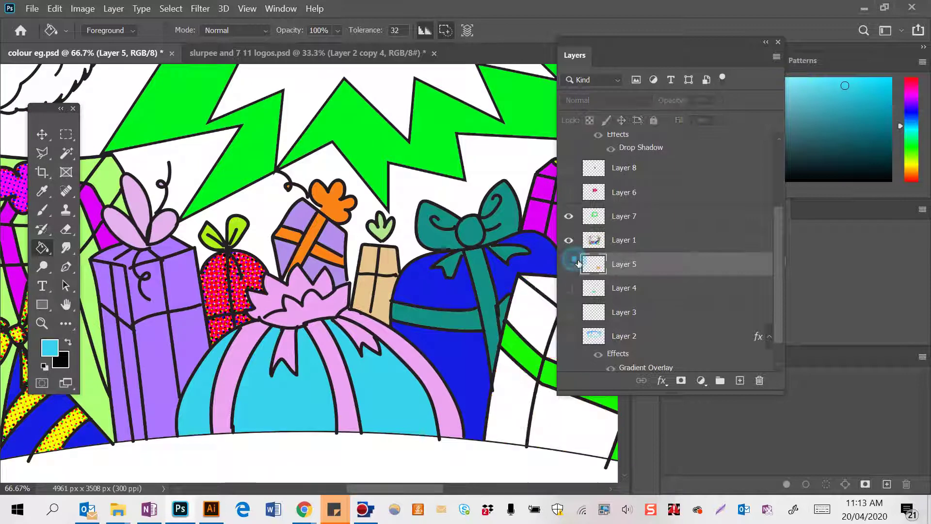
click(622, 241)
click(66, 153)
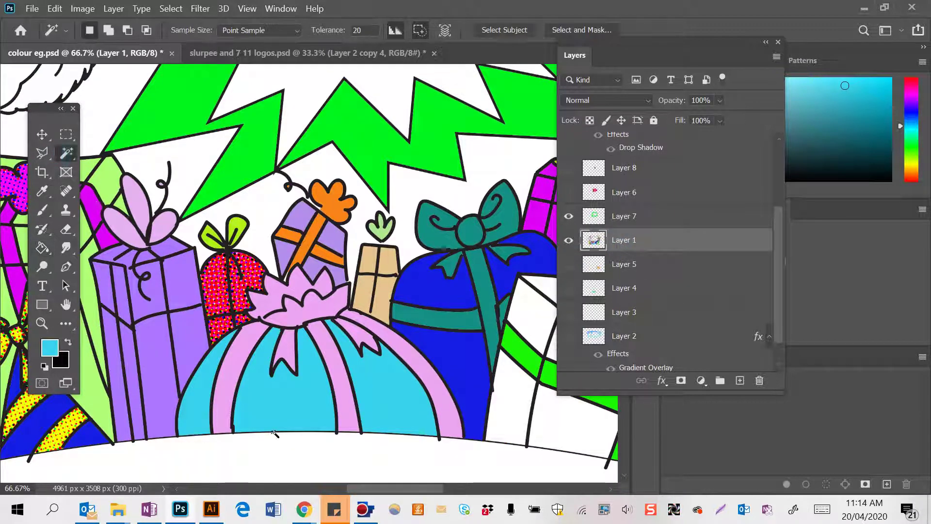
click(299, 409)
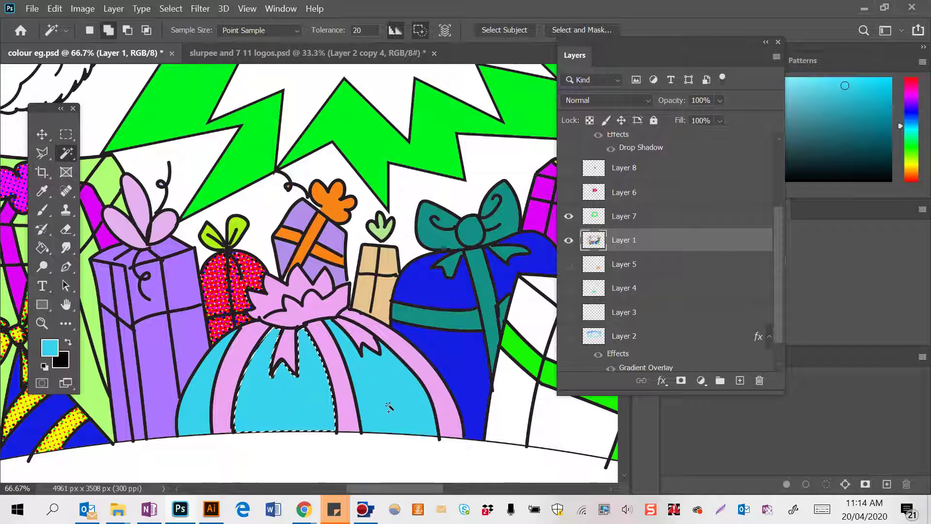
shift+click(397, 388)
shift+click(199, 398)
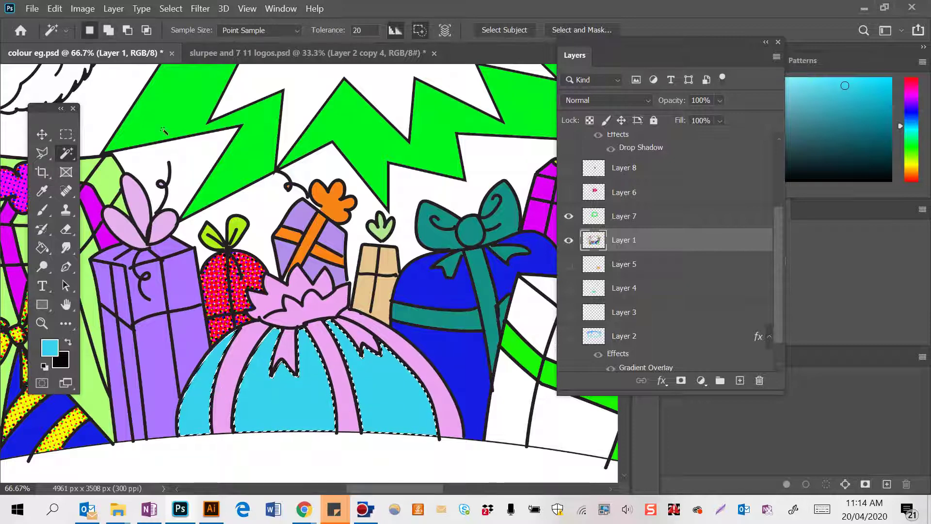
- Apply the Color Halftone filter to the selected blue panels with a maximum radius of 8 pixels
click(247, 8)
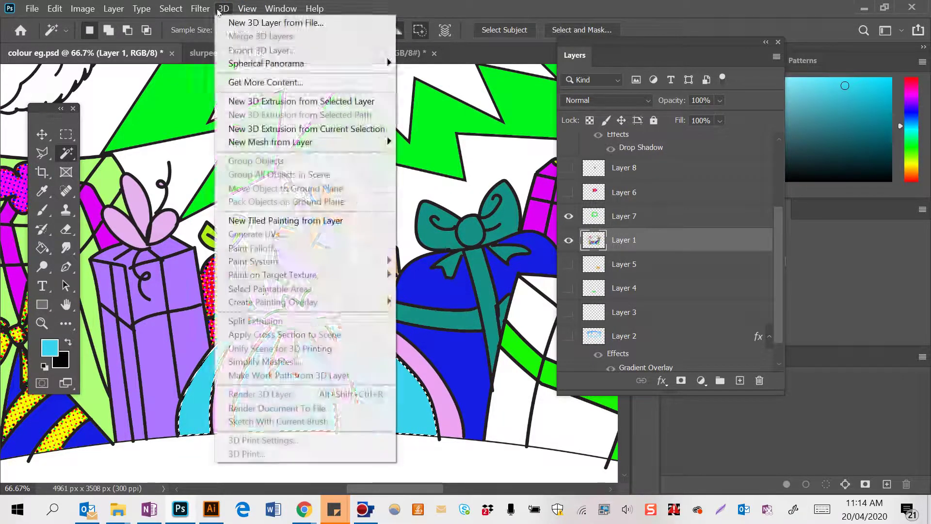
mouse_move(201, 9)
mouse_move(228, 217)
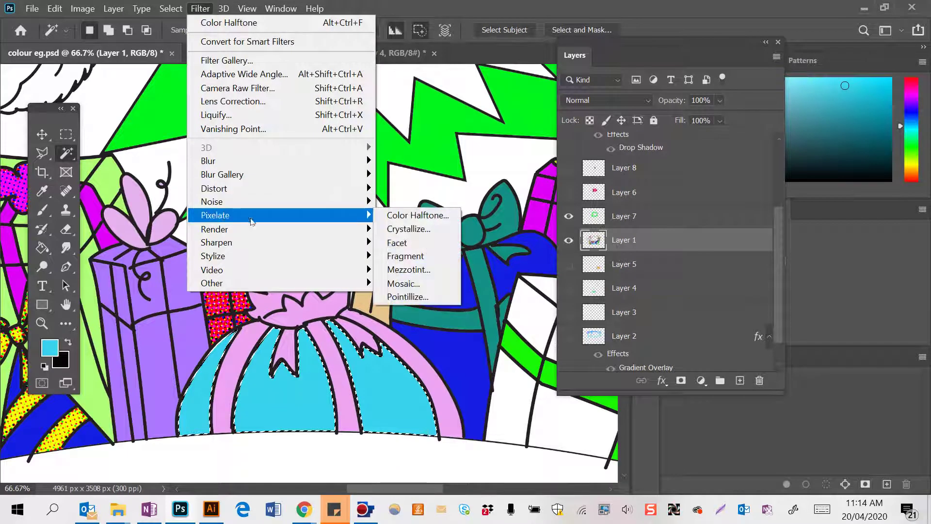
click(382, 215)
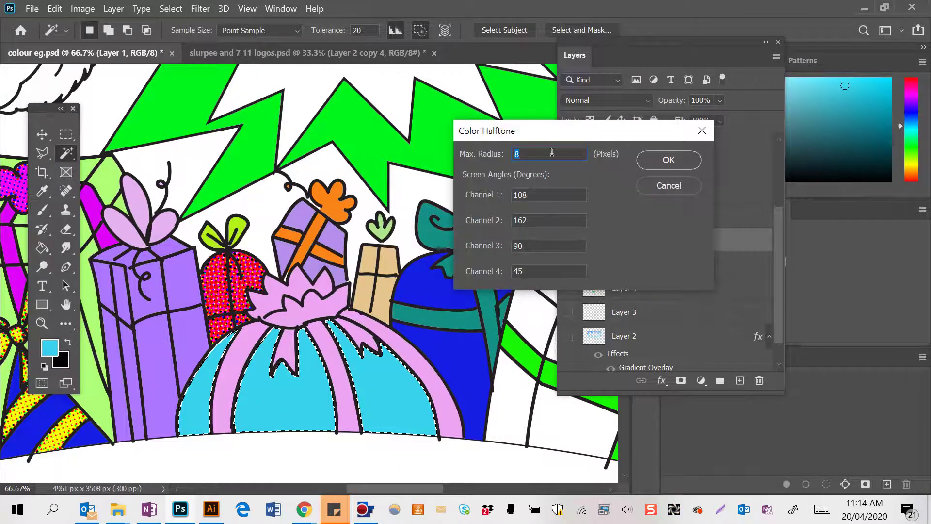
click(660, 162)
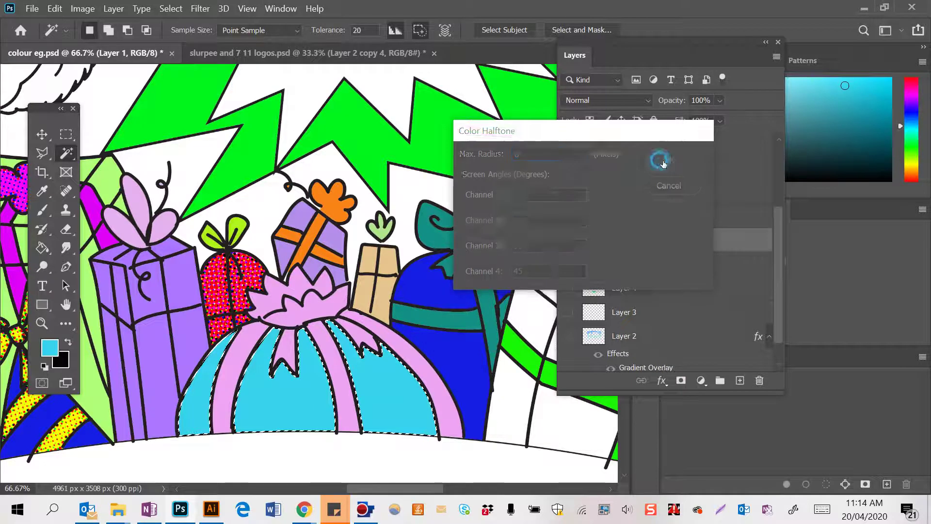
- Deselect the blue panels of the round present and show Layer 5 and Layer 4
click(300, 412)
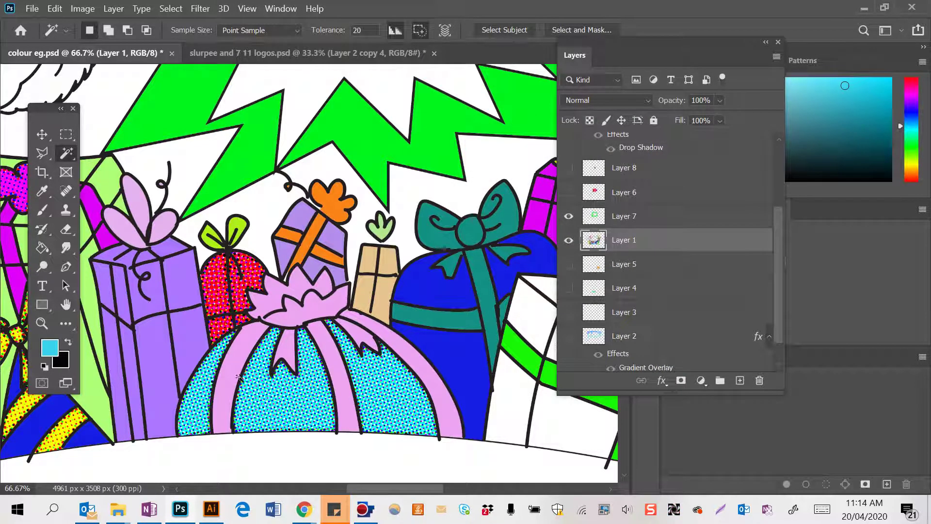
click(570, 262)
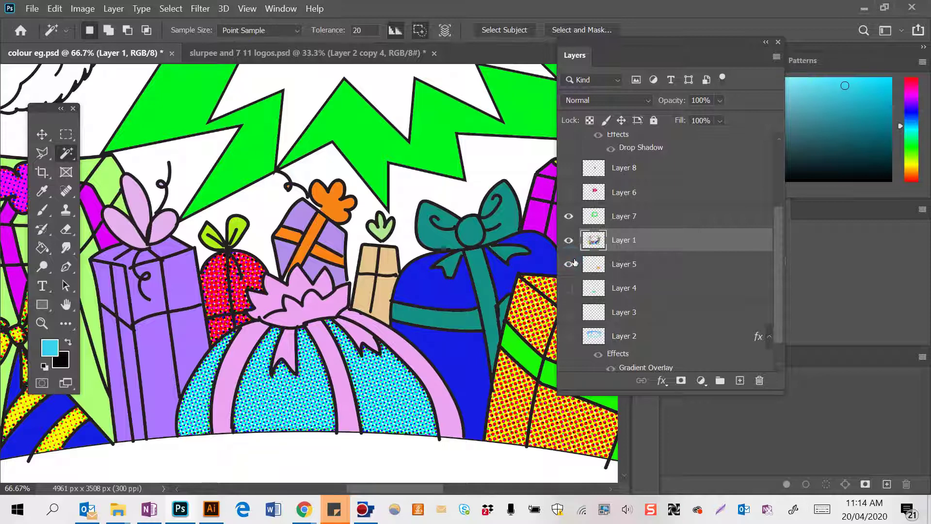
click(570, 288)
key(ctrl+minus)
key(ctrl+minus)
key(ctrl+minus)
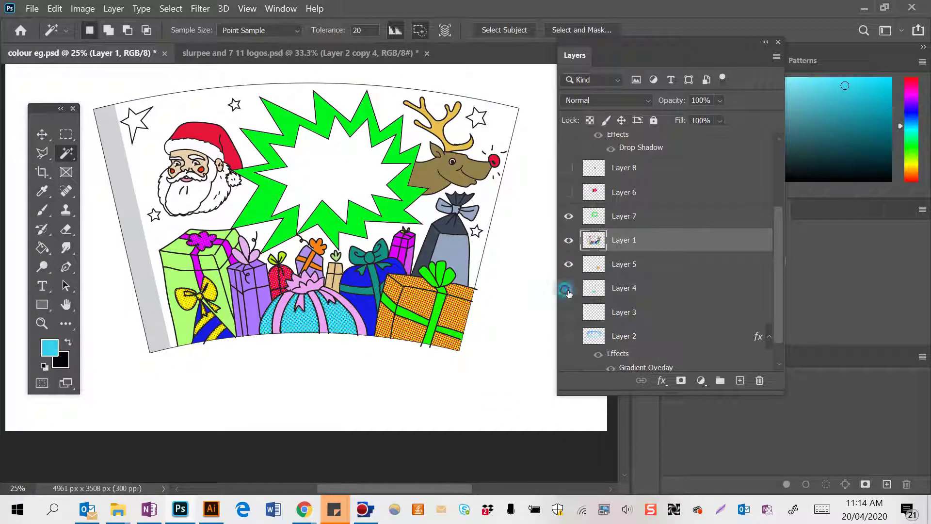
- Show Layer 3, Layer 2's dotted blue sky background, and Layer 6's dotted red burst centre
click(571, 315)
click(571, 316)
click(570, 316)
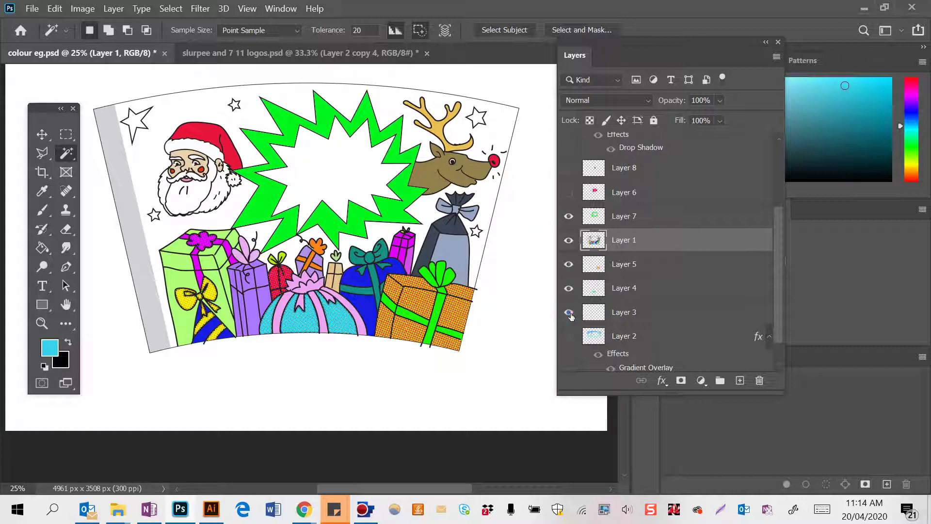
click(570, 316)
click(570, 316)
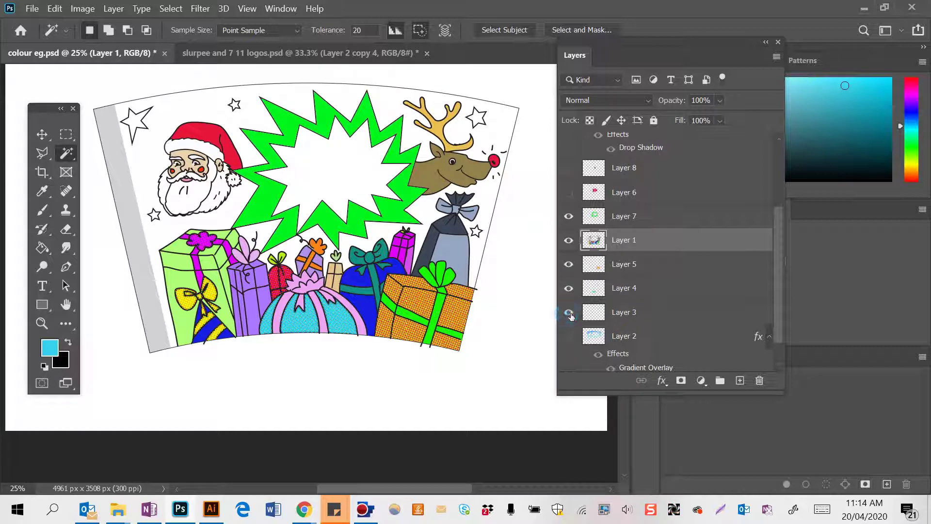
click(569, 336)
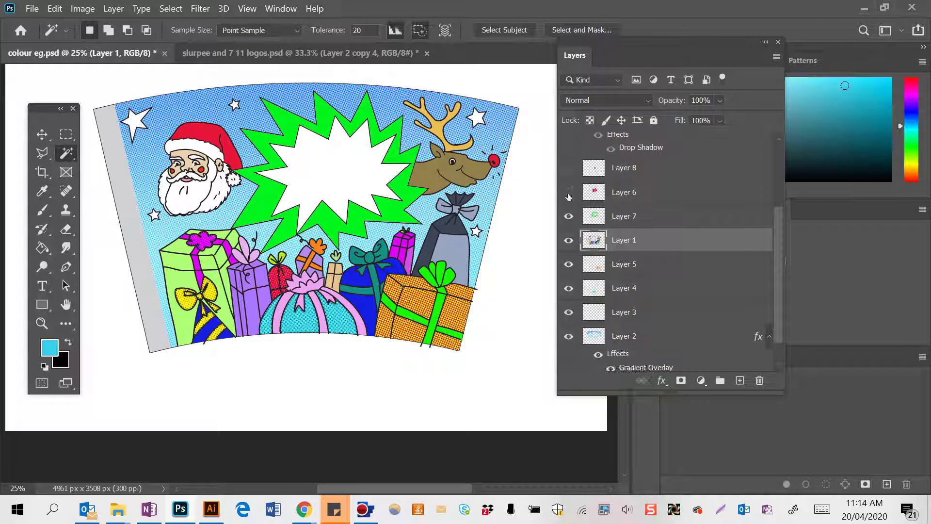
click(569, 193)
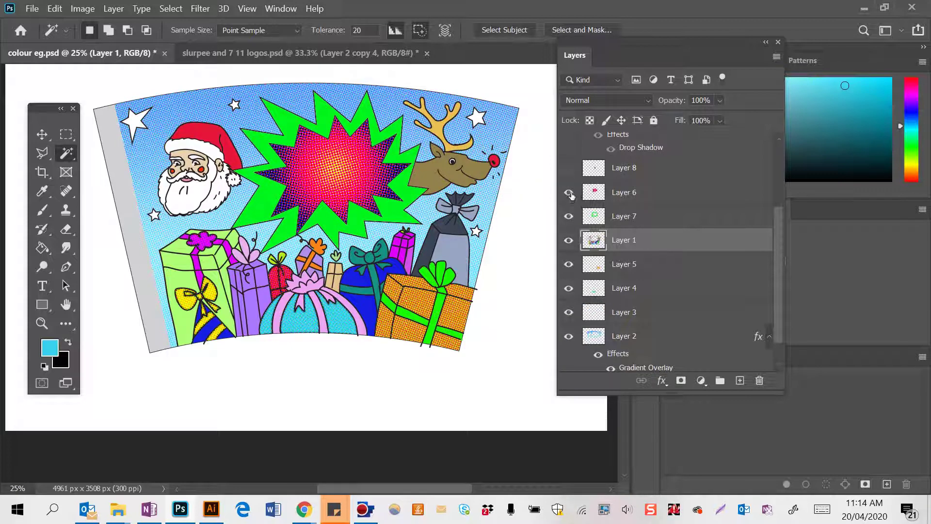
click(569, 193)
click(570, 194)
- Check what Layer 2 and Layer 7 contribute to the artwork by toggling each layer's visibility off and back on
click(198, 8)
click(196, 7)
click(613, 329)
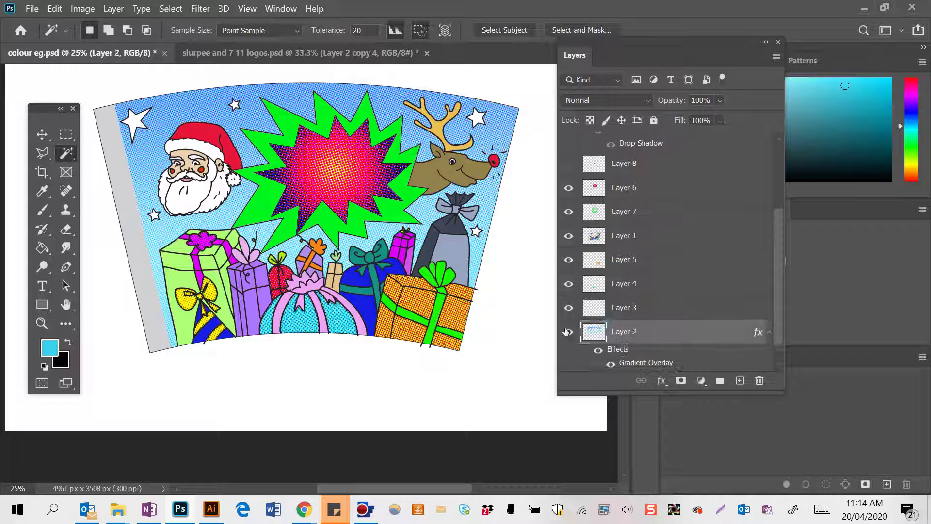
click(573, 335)
click(574, 336)
click(628, 213)
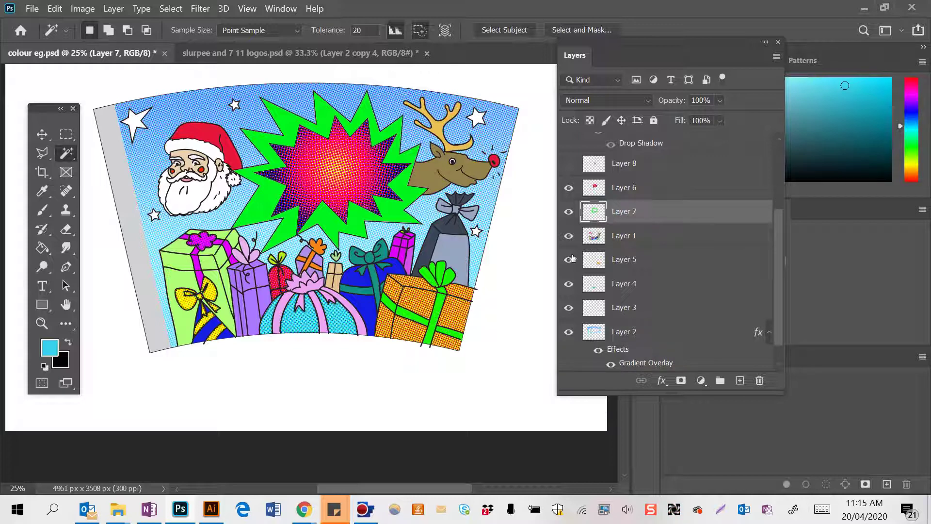
click(569, 212)
click(569, 212)
- Try a Gradient Overlay with the Pink_02 preset on Layer 7's green starburst
key(h)
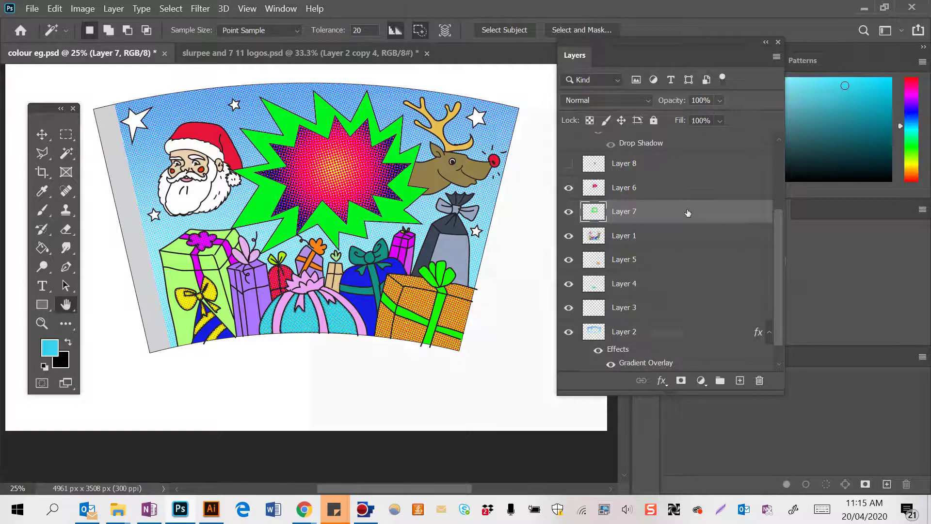
double_click(688, 213)
drag(427, 101, 624, 89)
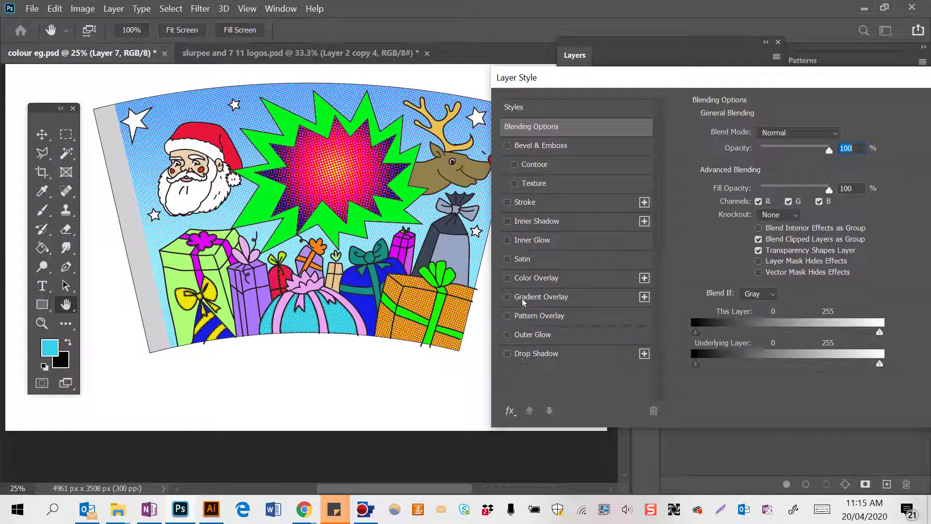
click(524, 297)
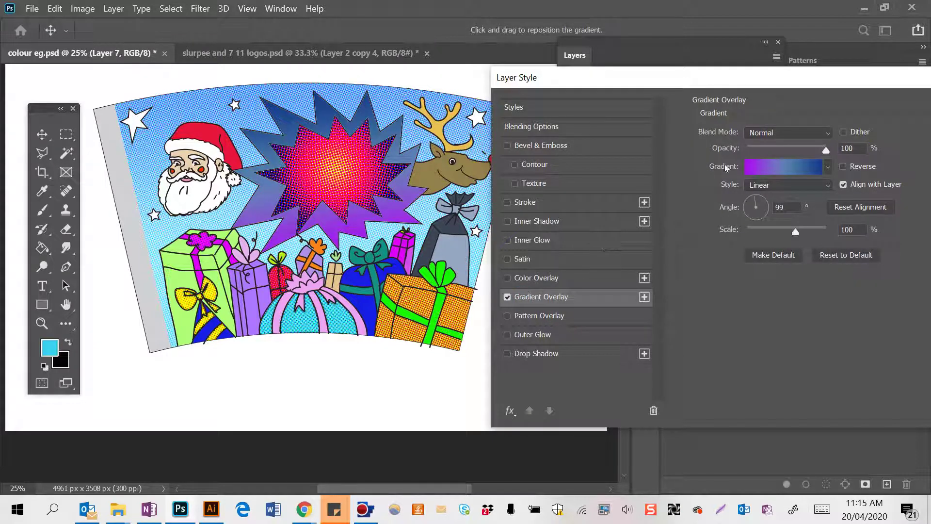
click(763, 168)
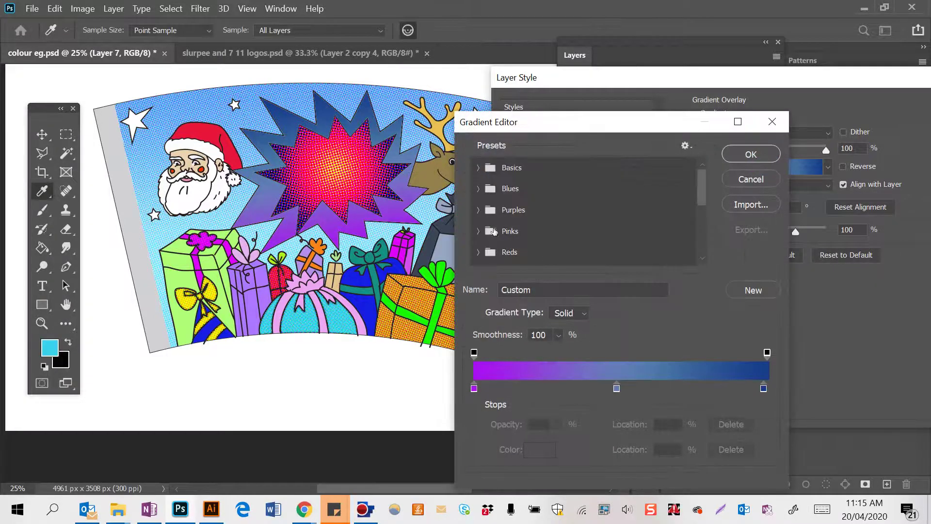
click(487, 231)
click(519, 253)
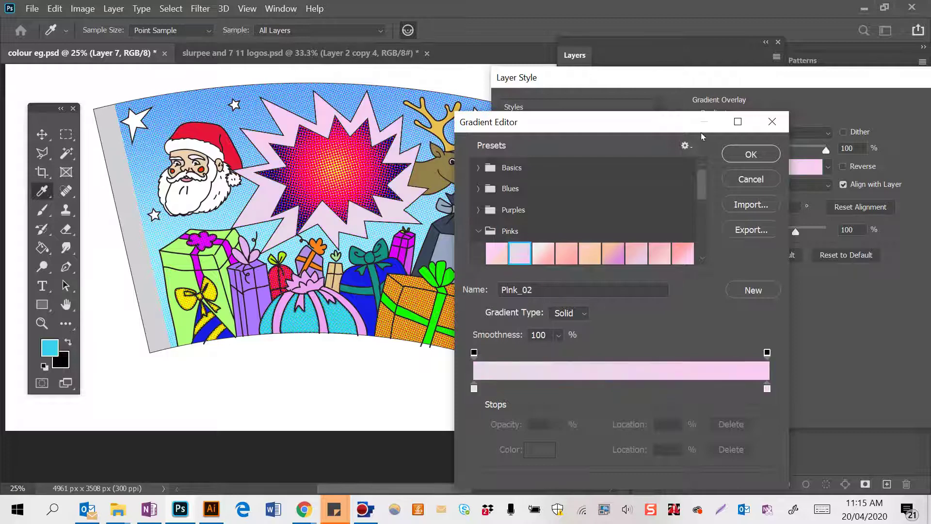
click(744, 149)
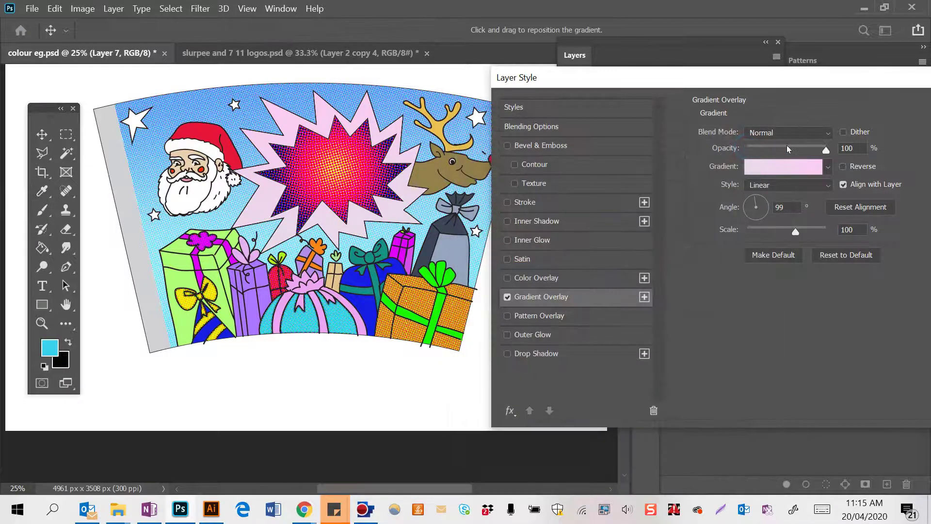
- Try the gradient overlay at 94% opacity, check it on the starburst, and discard the layer style changes
drag(825, 146, 823, 144)
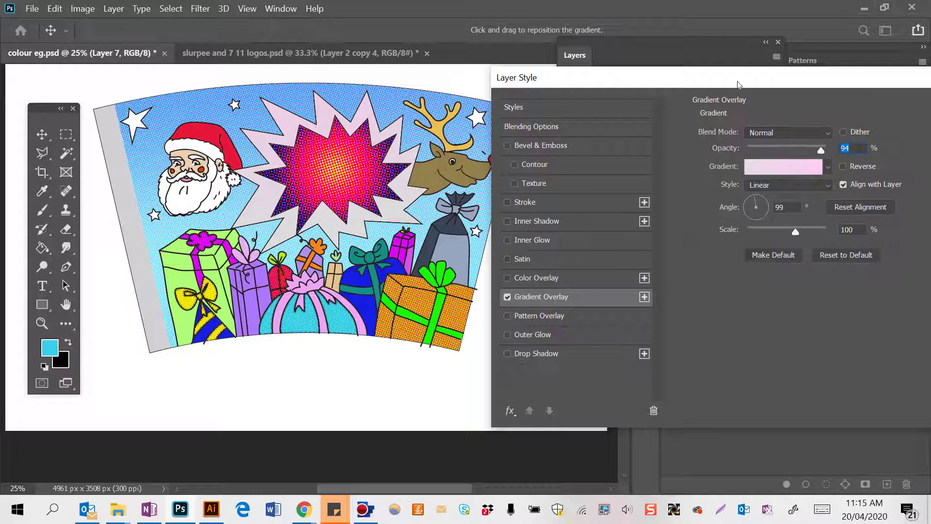
drag(737, 82, 582, 384)
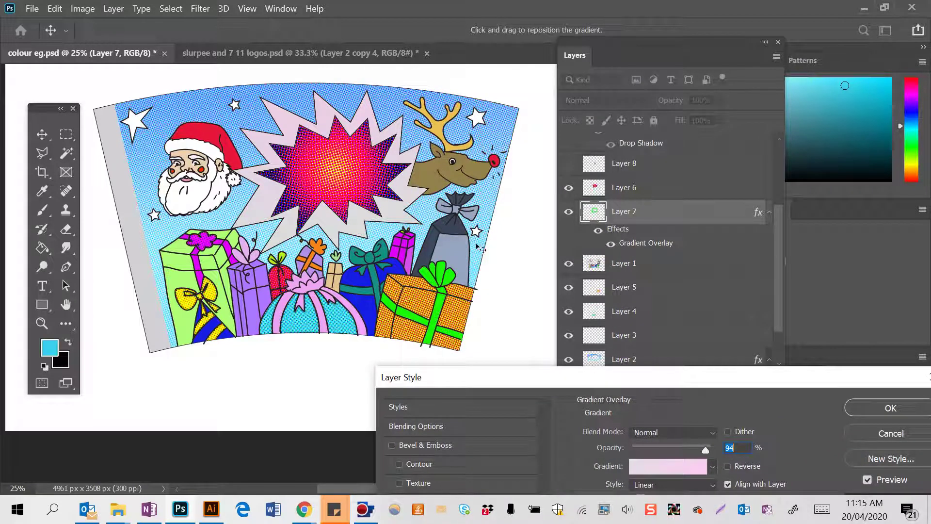
drag(510, 373, 497, 107)
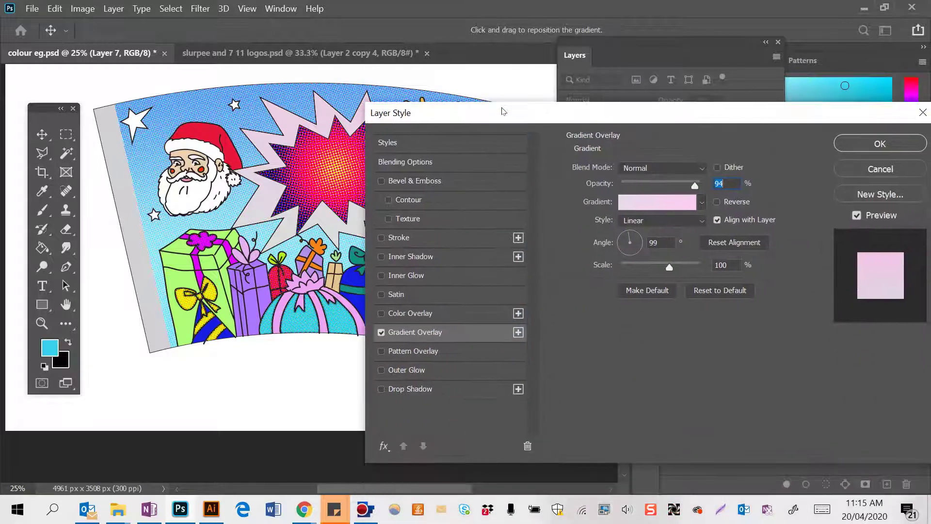
click(878, 170)
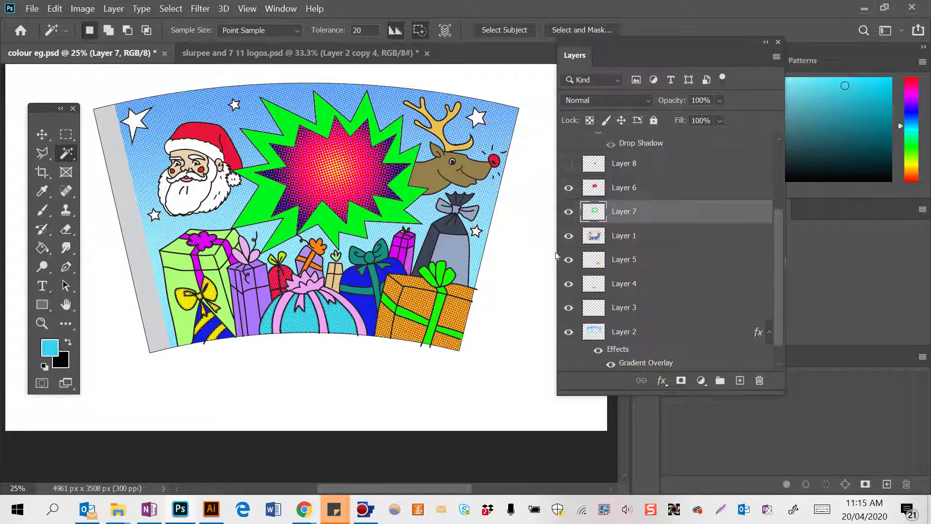
- Select the light blue-grey panel of the tall present below the reindeer on Layer 1 with the Magic Wand
click(464, 250)
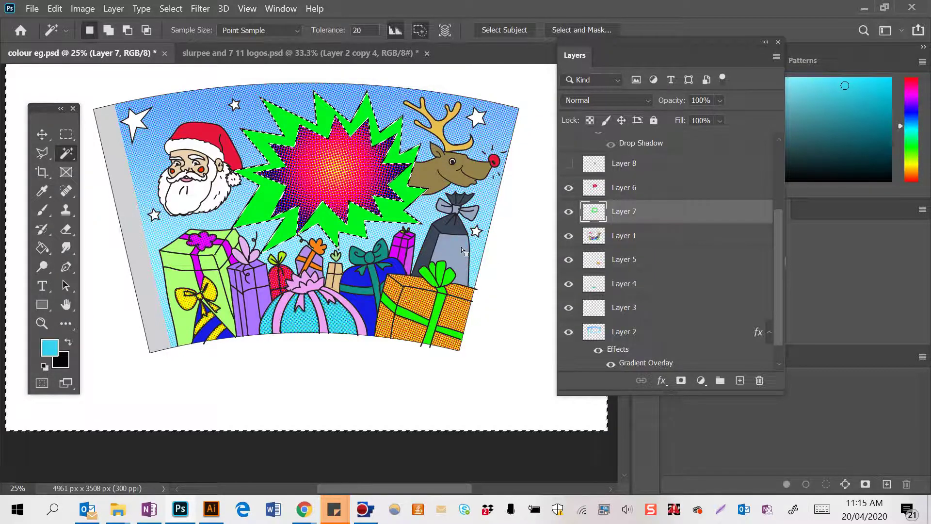
click(623, 236)
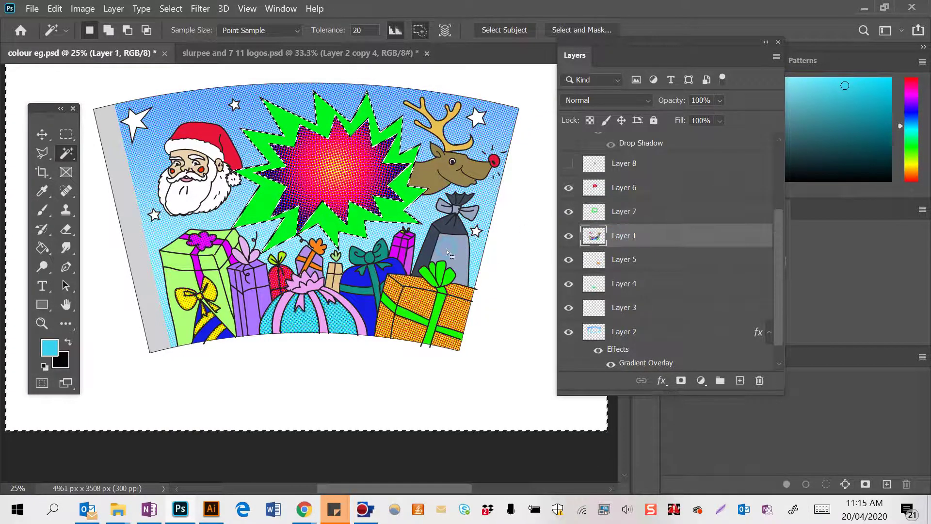
click(439, 243)
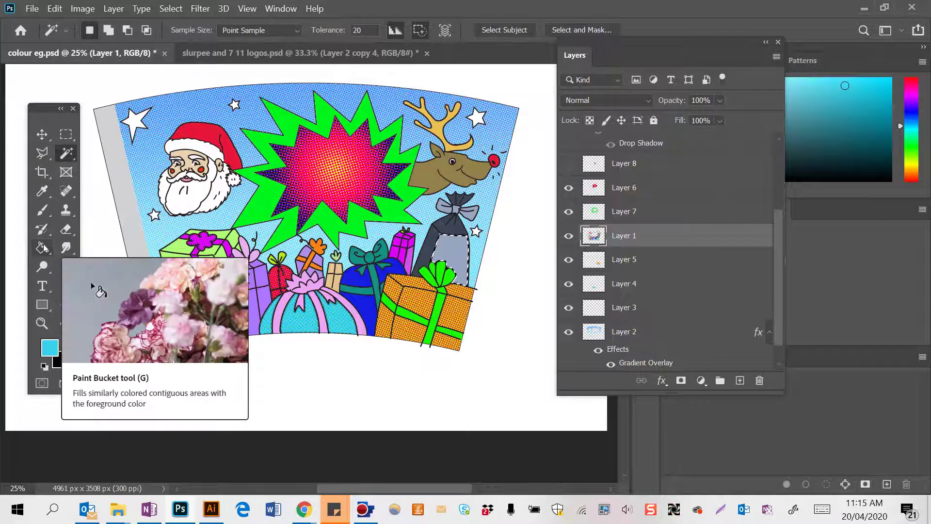
- Switch to the Gradient tool and set its gradient to the Purple_01 preset
right_click(44, 248)
click(92, 247)
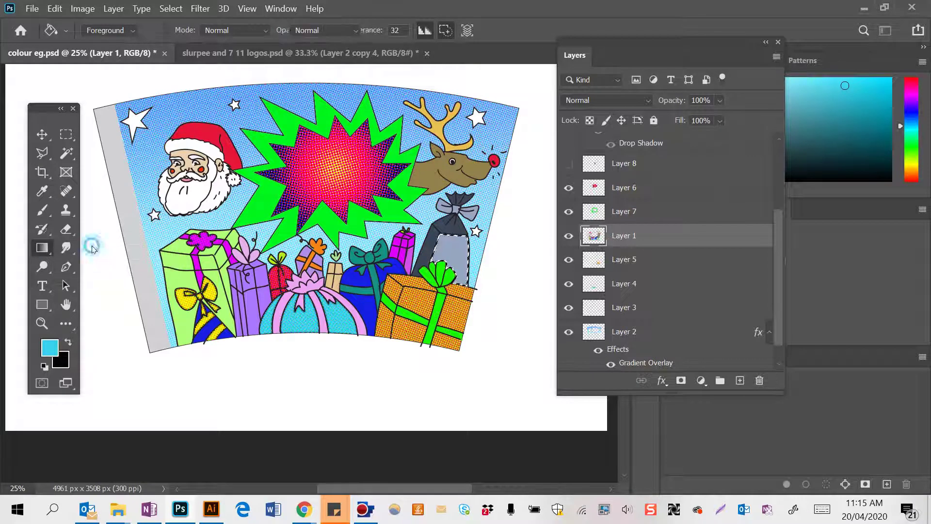
click(99, 28)
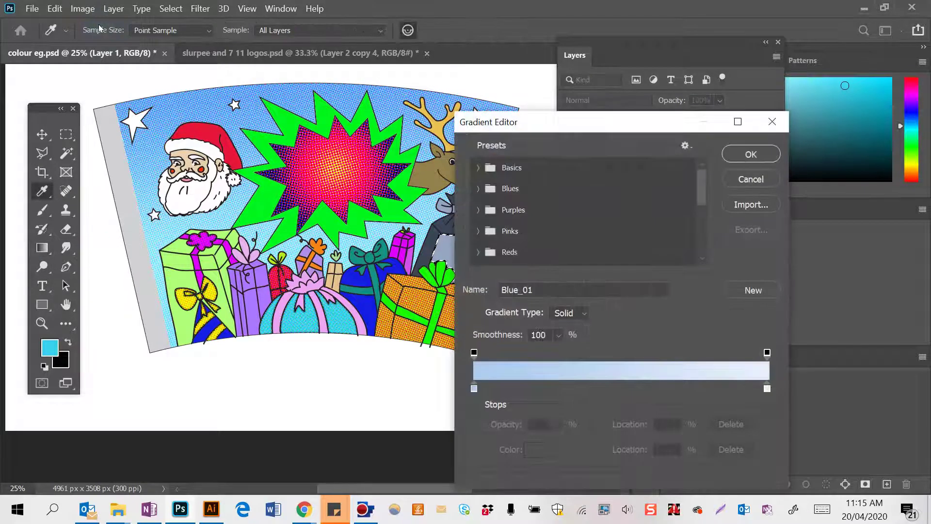
click(487, 214)
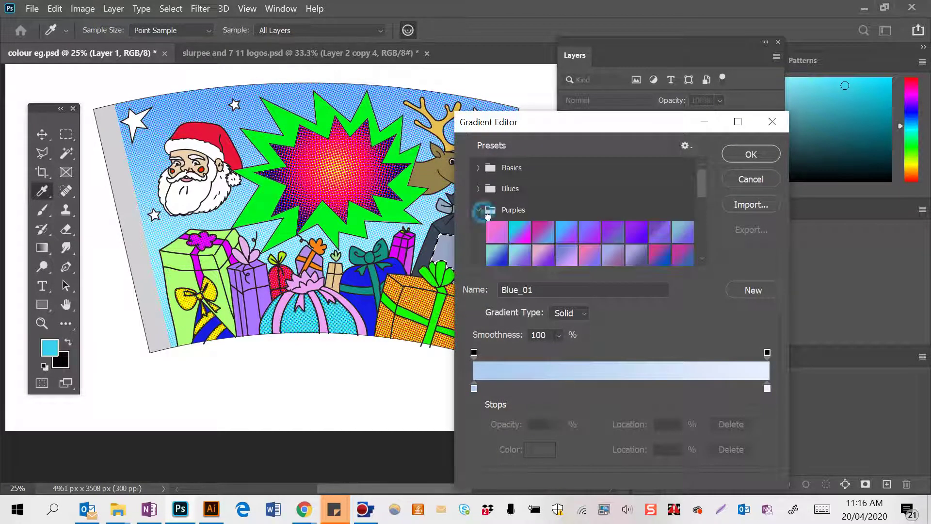
click(508, 226)
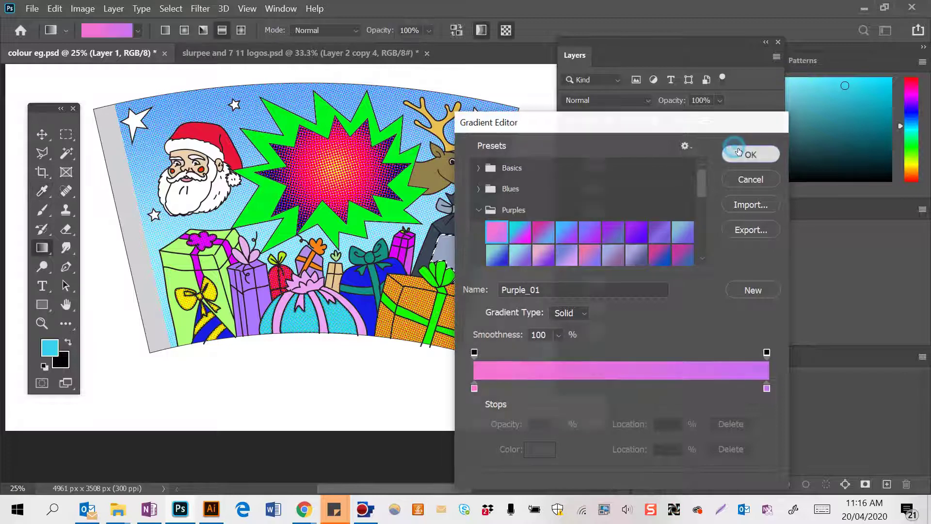
click(735, 151)
- Try a diagonal gradient across the selected present panel, undo it, and clear the selection
drag(468, 237, 446, 276)
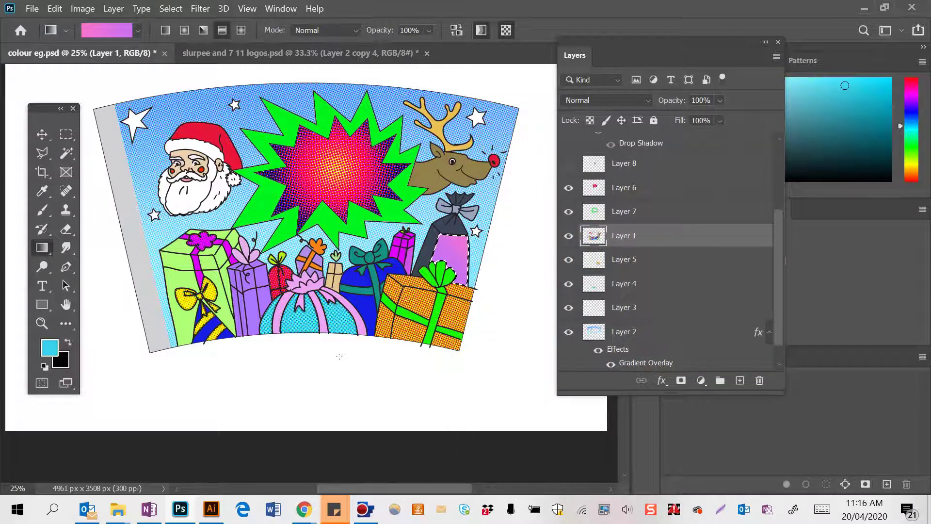
key(ctrl+z)
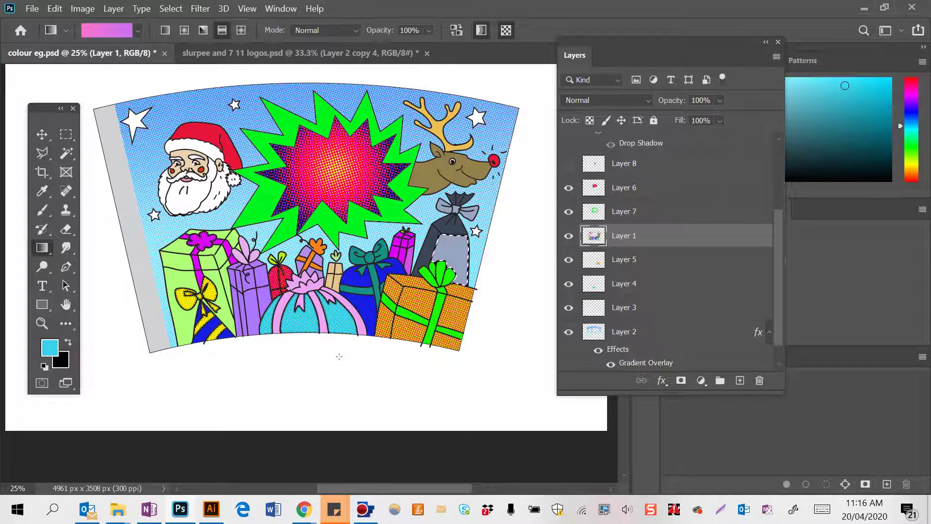
key(ctrl+d)
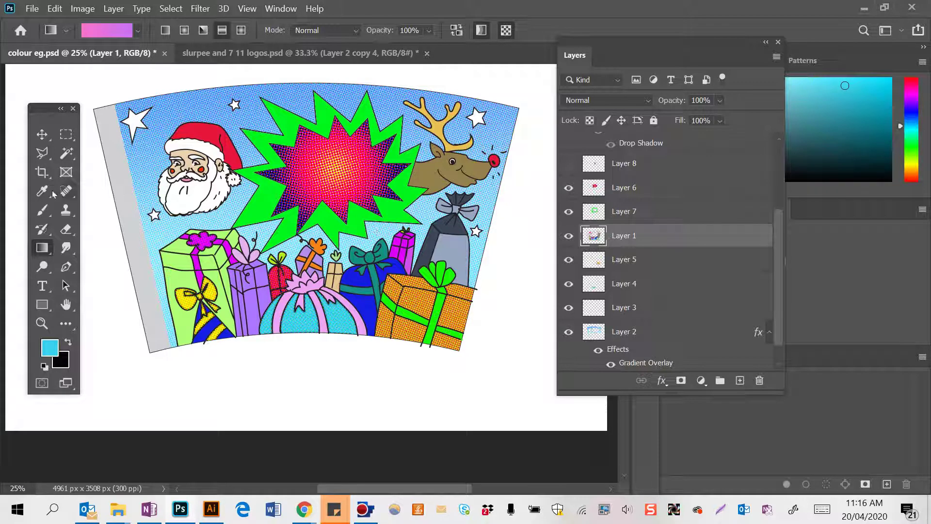
right_click(39, 249)
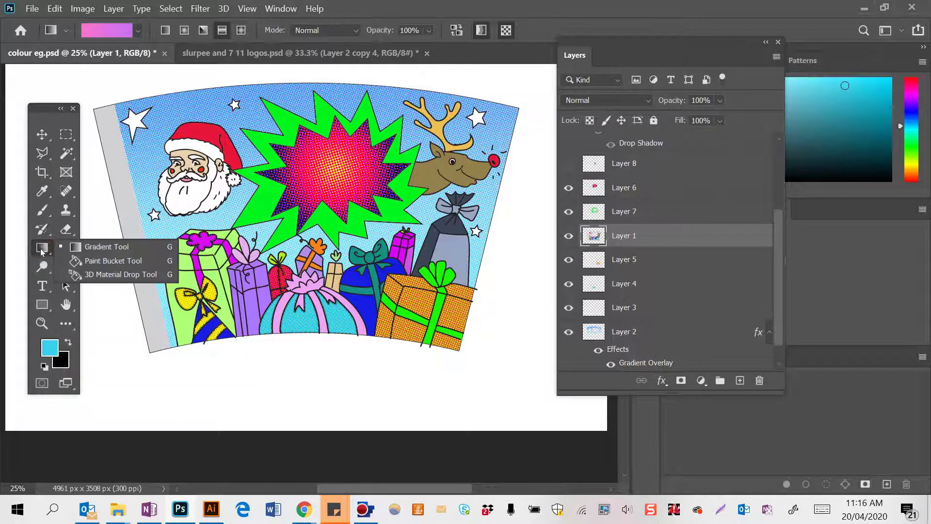
click(42, 248)
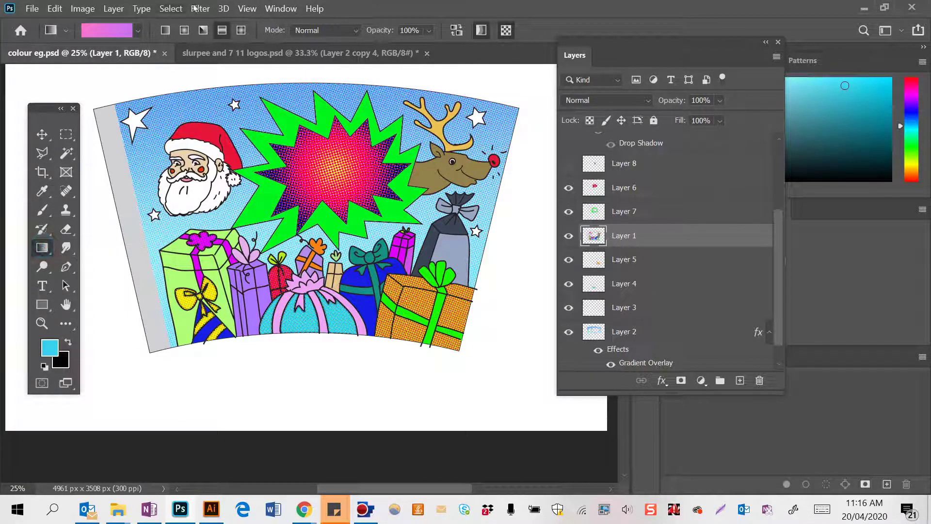
click(167, 9)
mouse_move(201, 9)
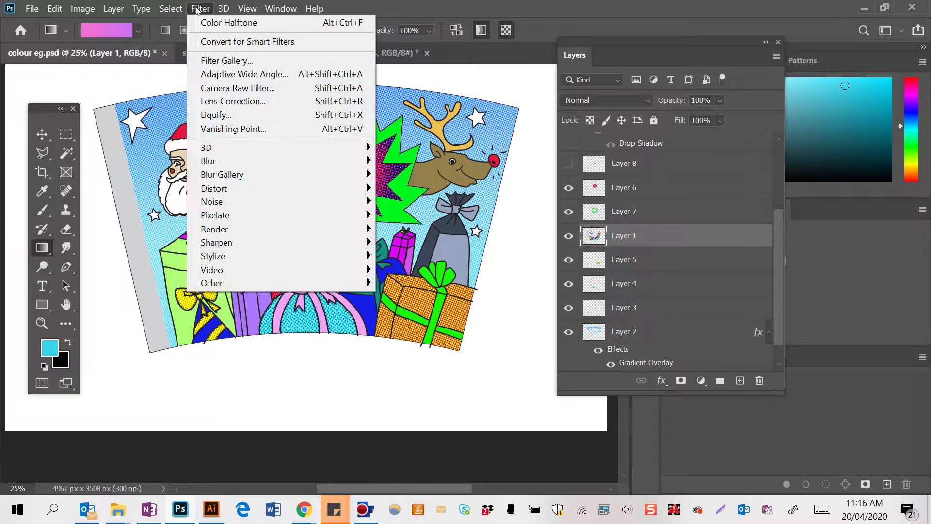
click(205, 10)
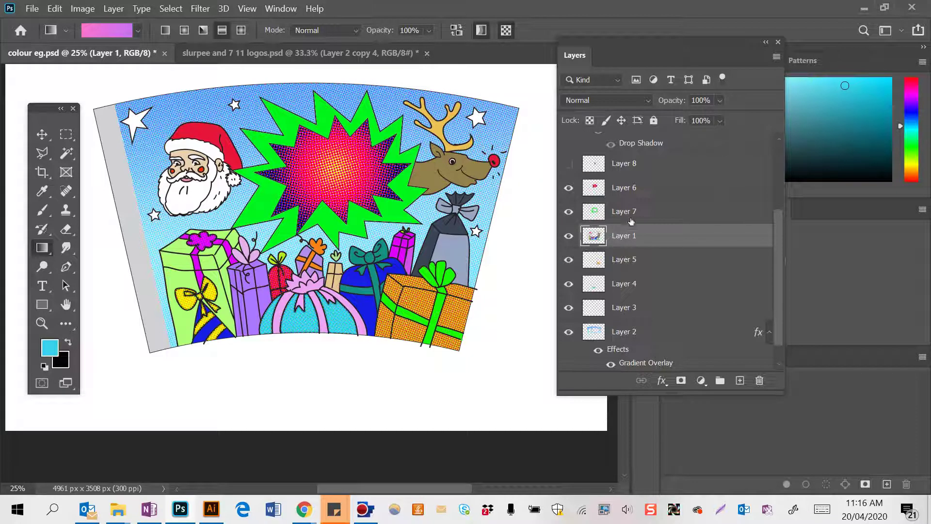
- Look over the upper layers of the artwork and switch to the slurpee and 7 11 logos.psd document
scroll(631, 221, down, 1)
scroll(631, 221, up, 3)
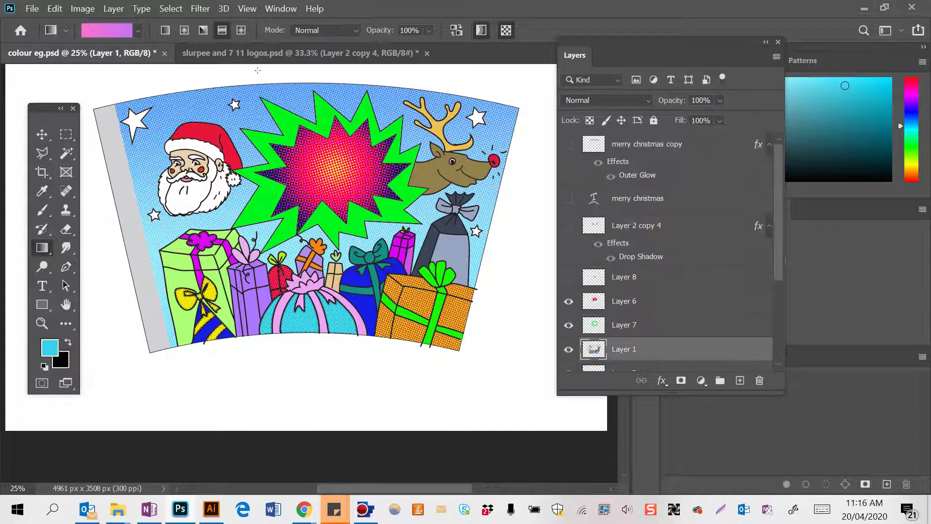
click(248, 54)
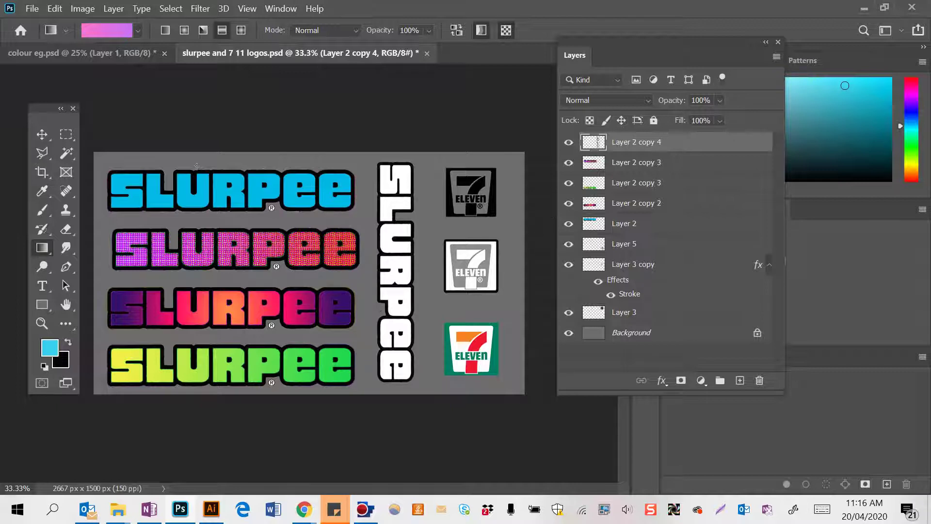
- Pick the Slurpee and 7-Eleven logos one after another with the Move tool to see which layer holds each
click(42, 135)
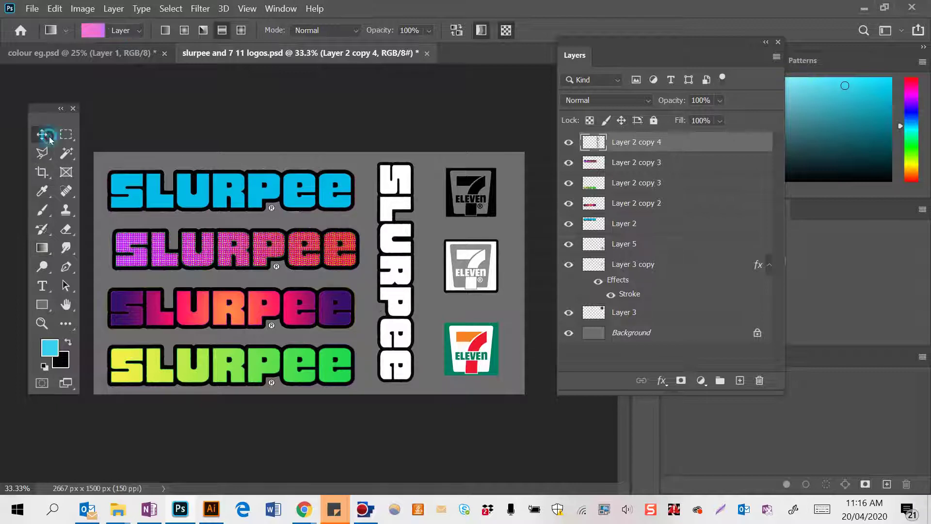
click(638, 189)
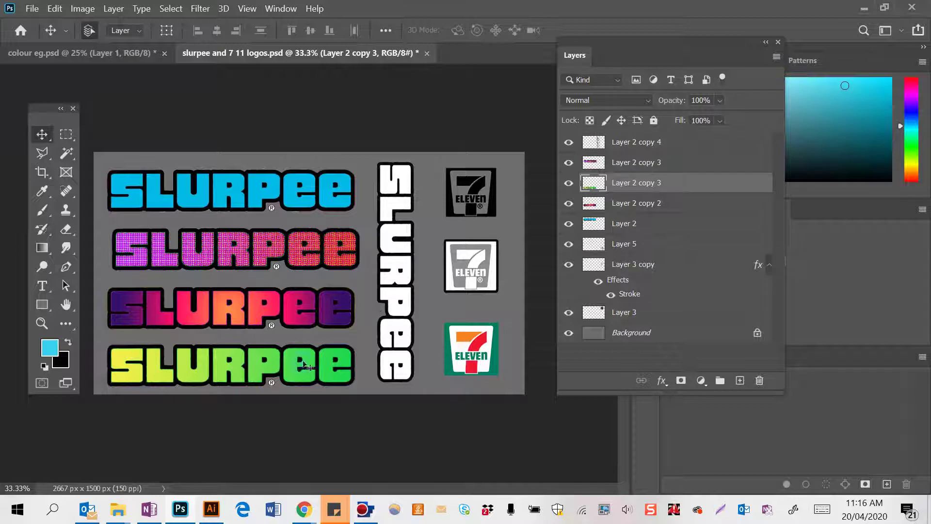
click(291, 254)
click(295, 192)
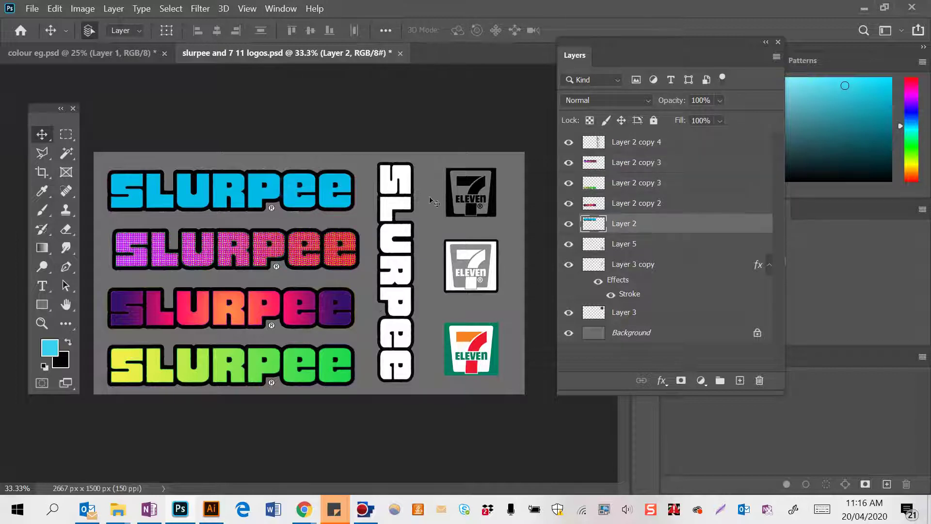
click(477, 194)
click(472, 267)
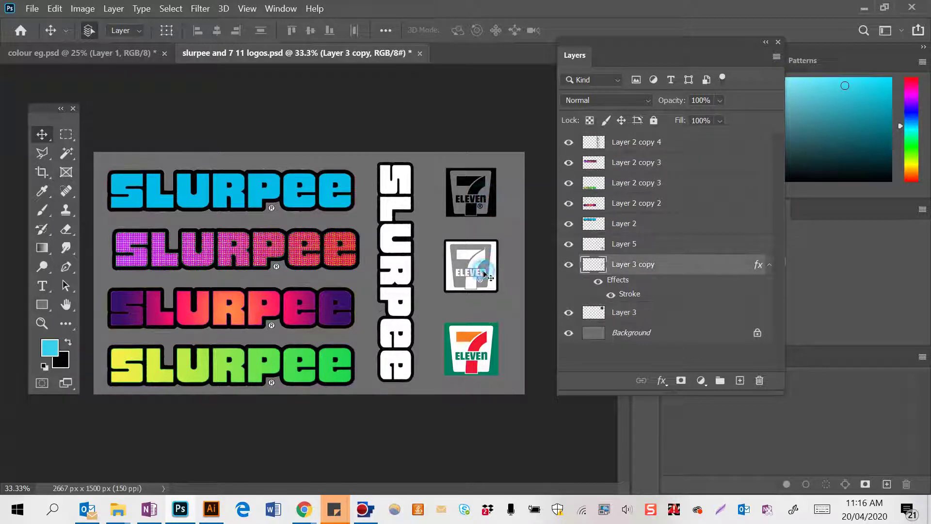
click(480, 339)
- Copy the blue Slurpee logo on Layer 2 into the colour eg.psd document
click(318, 197)
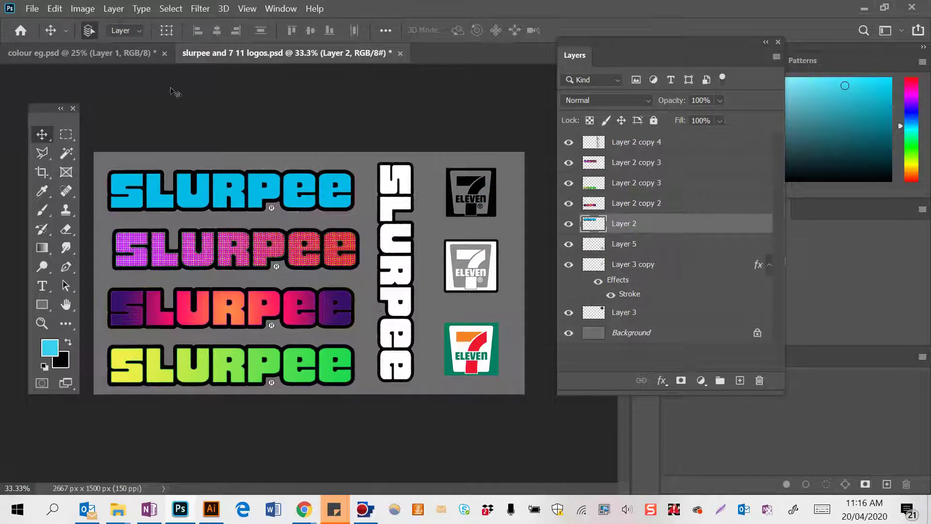
click(123, 56)
key(ctrl+v)
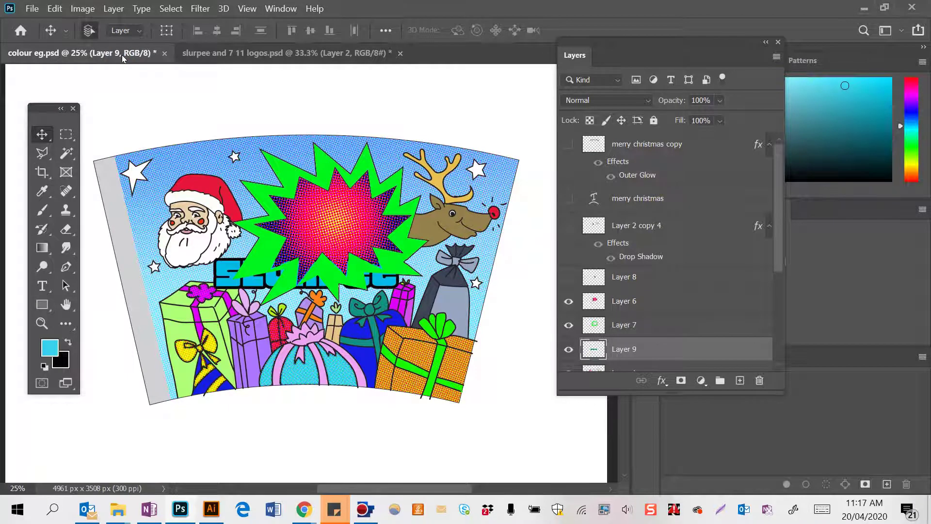
- Bring the pasted blue Slurpee logo's layer to the top of the layer stack and place the logo over the starburst
drag(638, 354, 626, 149)
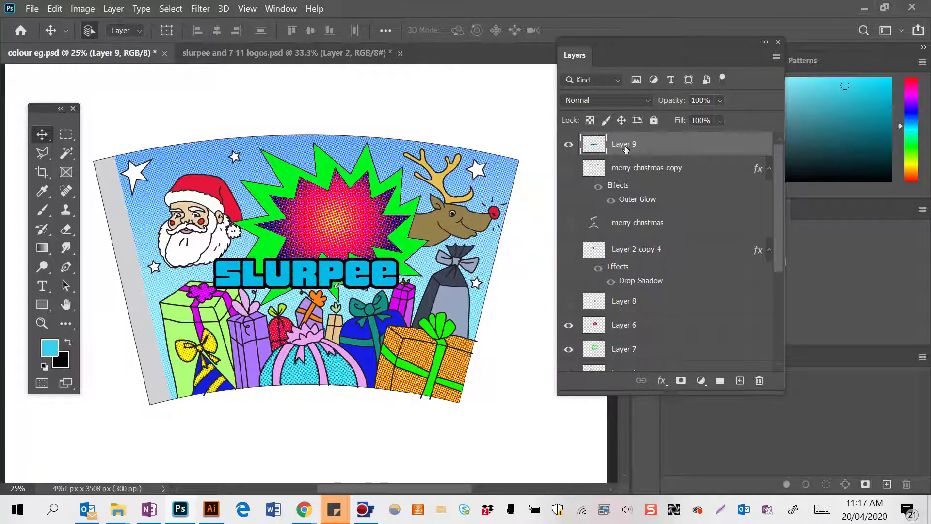
drag(297, 274, 321, 216)
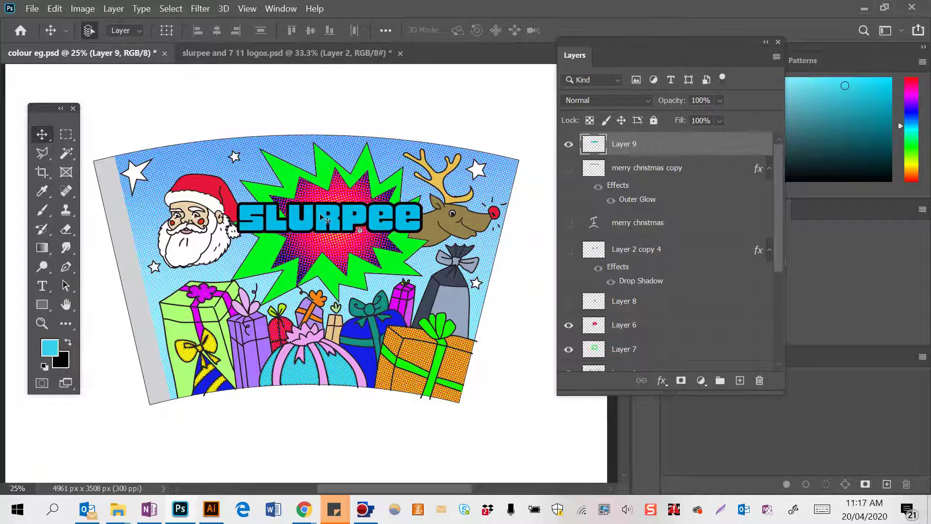
- Try adjusting the blue Slurpee logo over the starburst with Free Transform
key(ctrl+t)
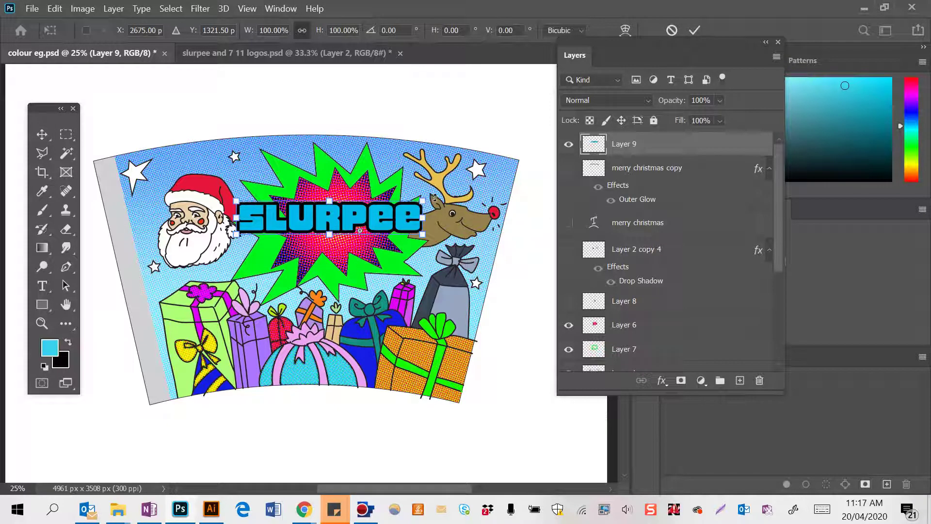
drag(437, 196, 393, 208)
key(Return)
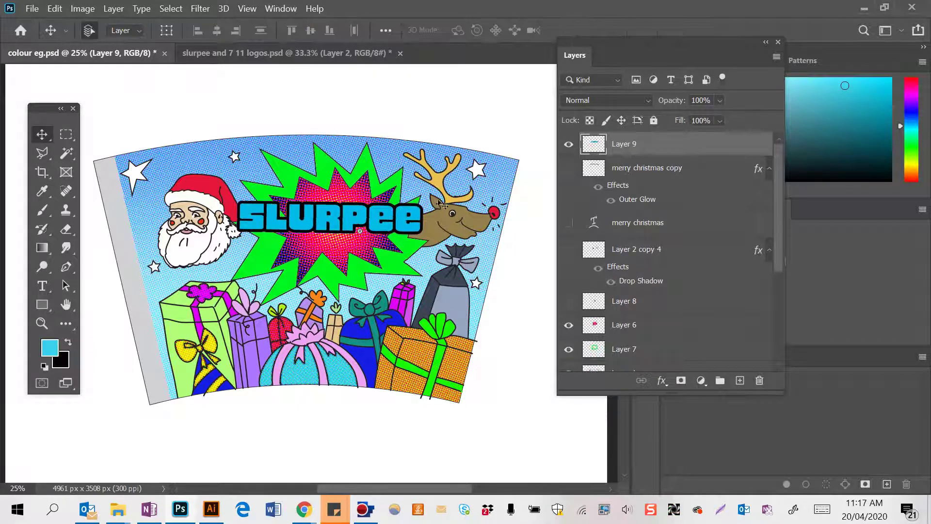
- Hide Layer 9 and show the 7-Eleven logo on Layer 8 and the white Slurpee logo on Layer 2 copy 4
click(569, 144)
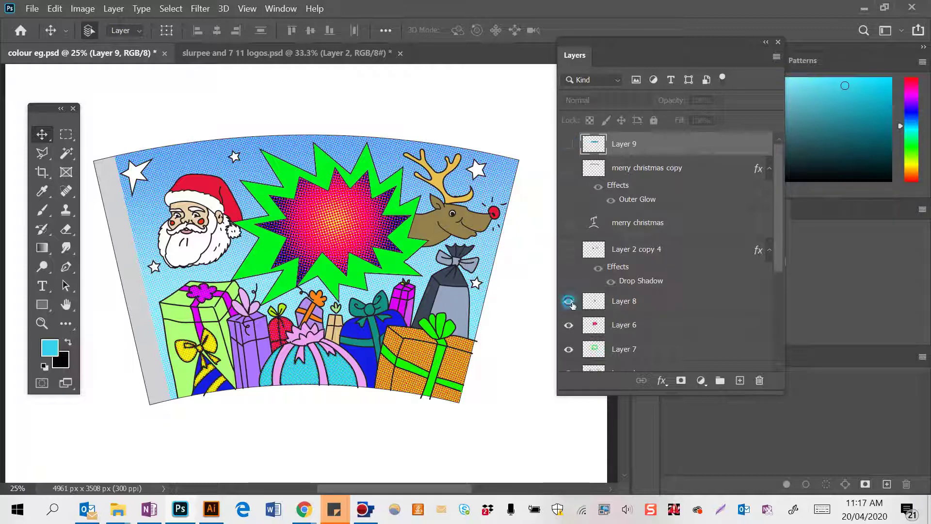
click(569, 301)
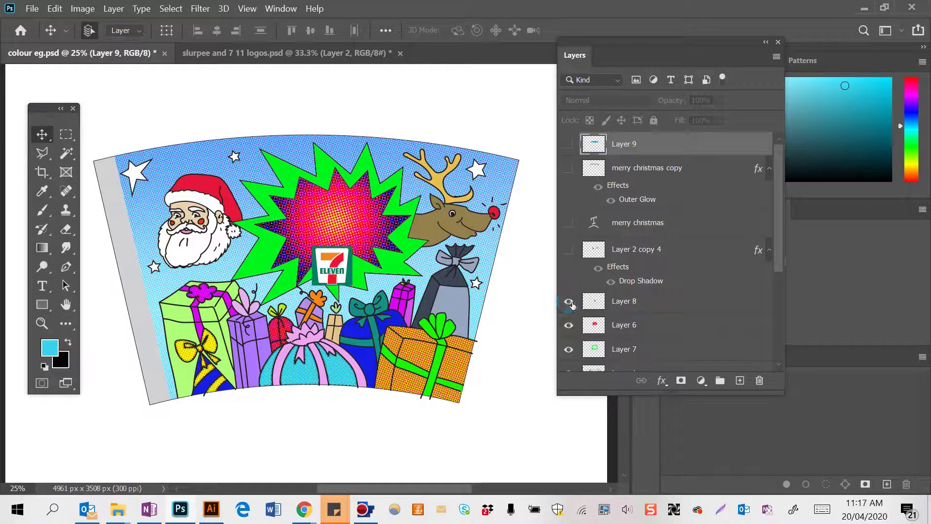
click(569, 250)
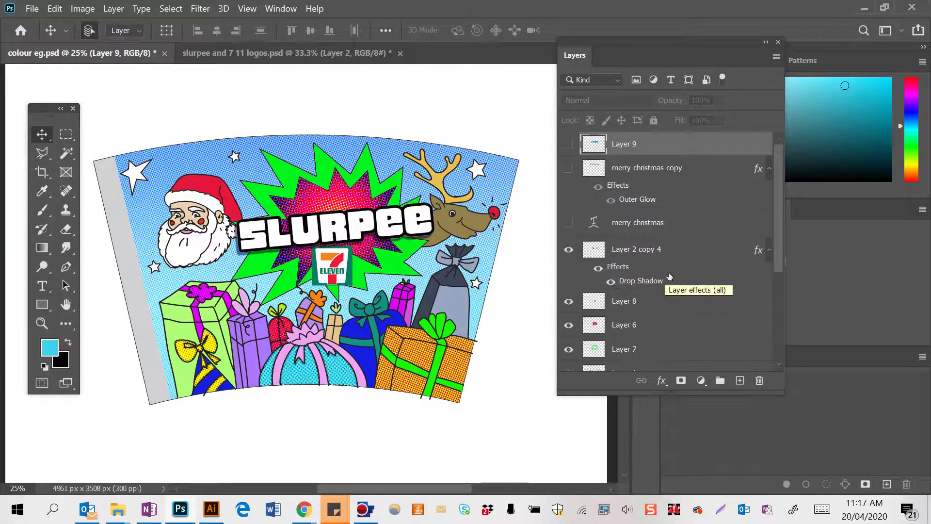
- Review the Drop Shadow settings of the white Slurpee logo on Layer 2 copy 4 and compare it with its effects off and on
click(696, 256)
double_click(696, 258)
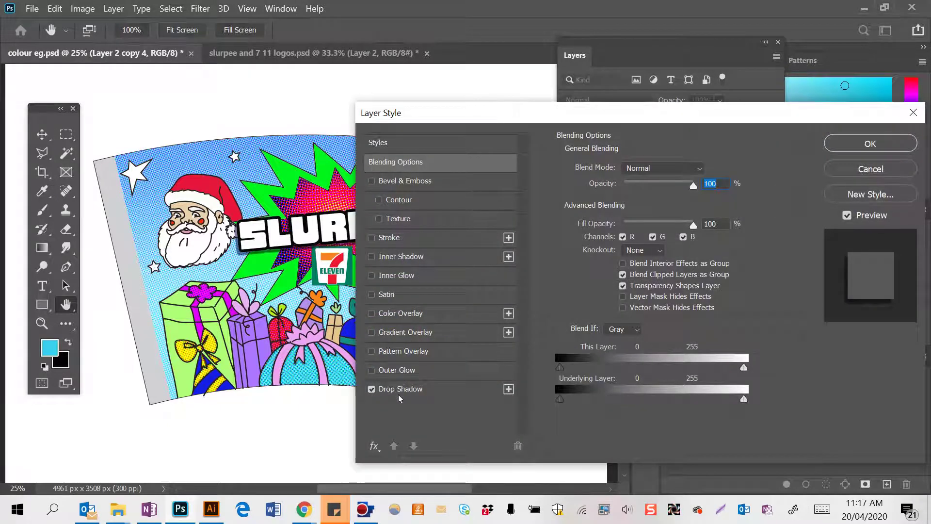
click(419, 389)
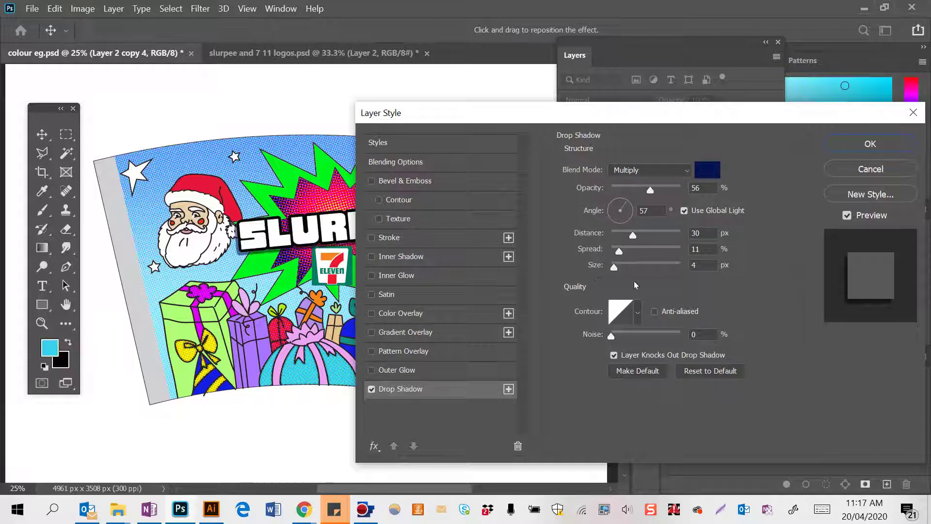
click(874, 146)
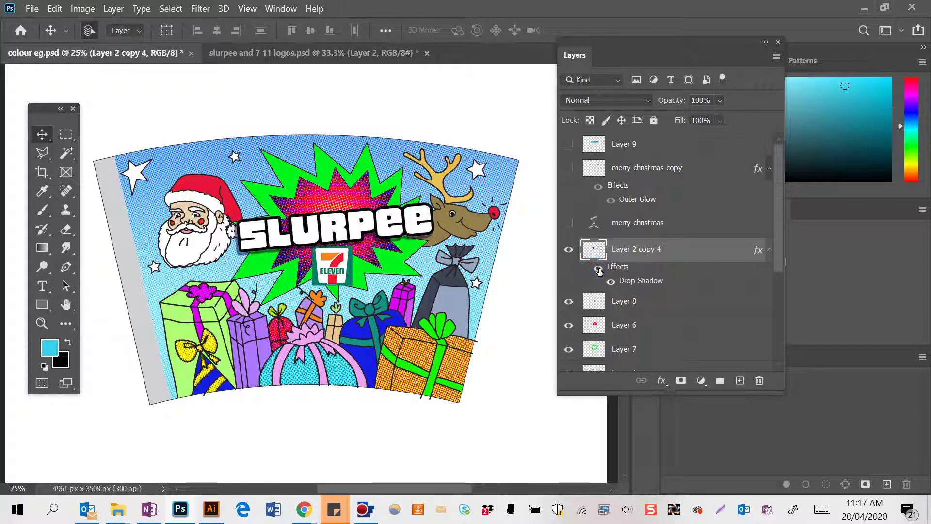
click(598, 268)
click(598, 268)
- Show Layer 9 and try shifting the hue of its blue Slurpee logo with Hue/Saturation
click(568, 144)
click(638, 145)
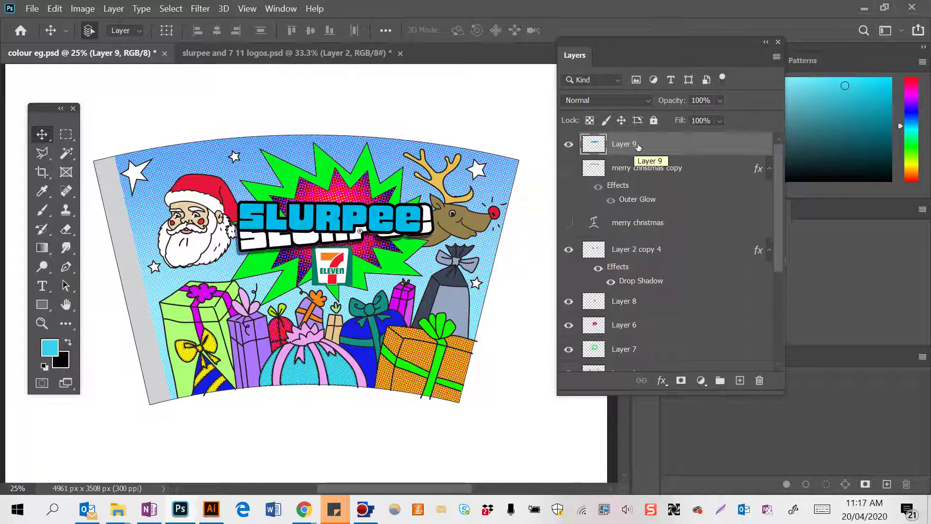
key(i)
key(ctrl+u)
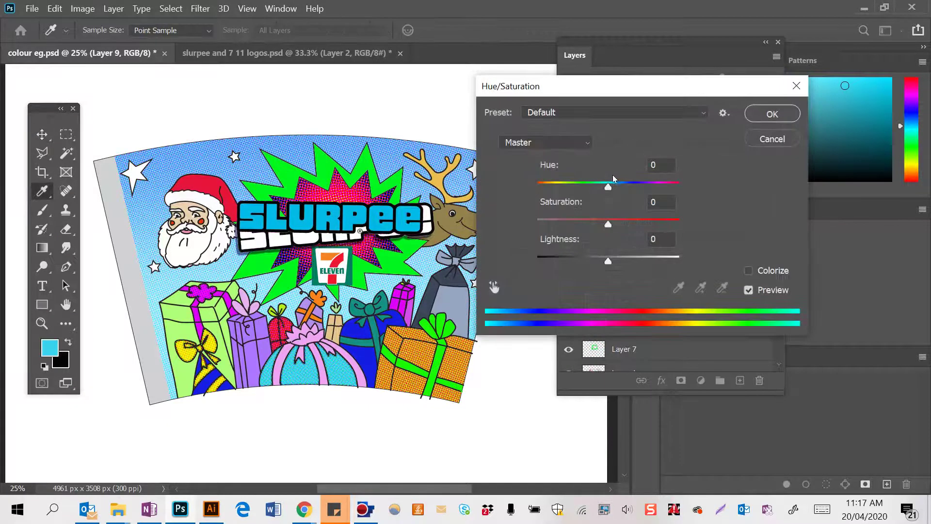
click(591, 185)
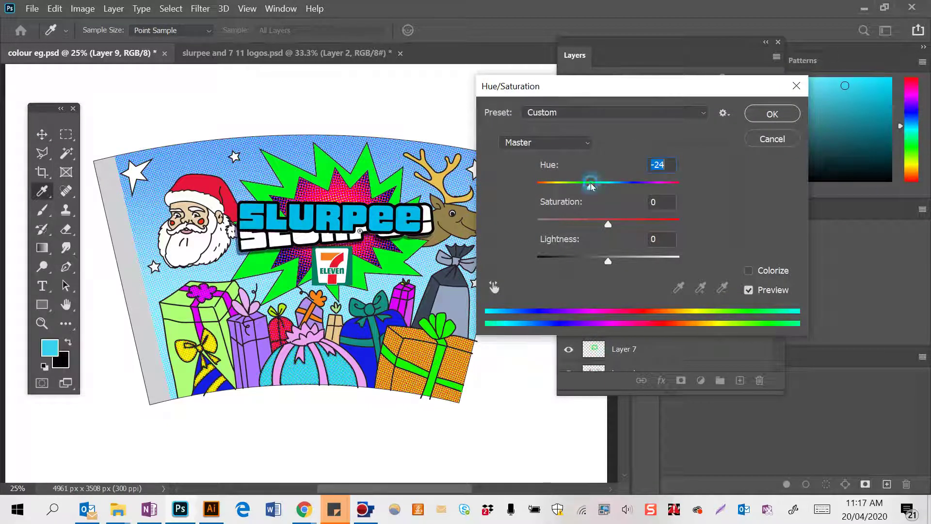
drag(590, 185, 632, 184)
click(772, 139)
key(v)
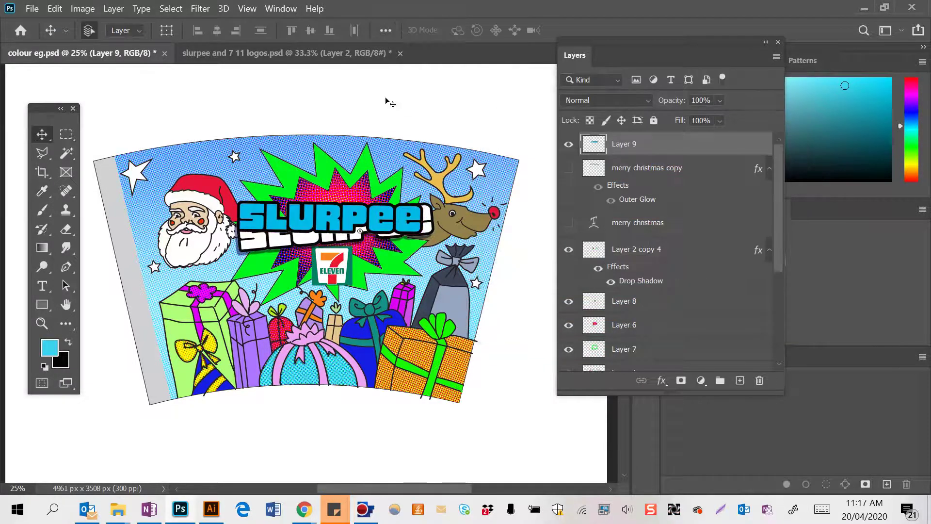
- Switch to slurpee and 7 11 logos.psd and try a Hue/Saturation hue of -180 on the pink halftone Slurpee logo
click(333, 54)
click(313, 263)
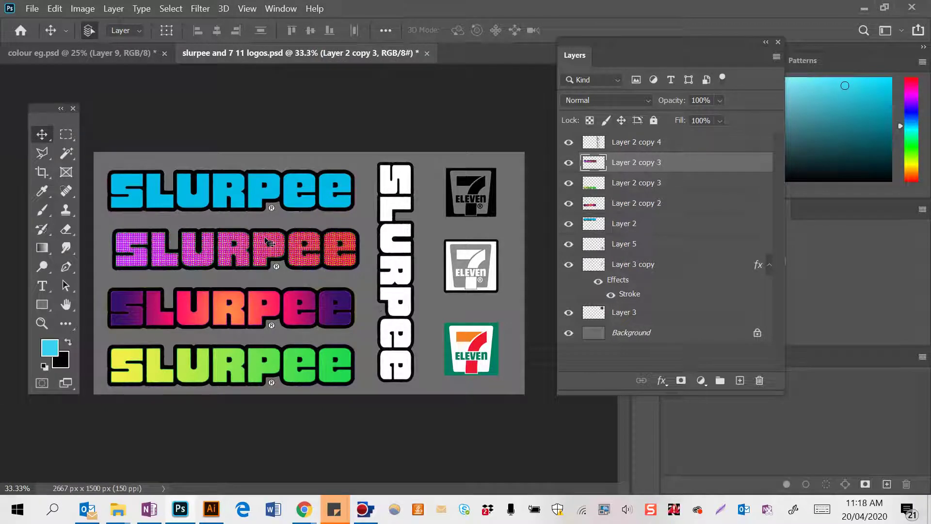
key(ctrl+u)
drag(576, 182, 527, 187)
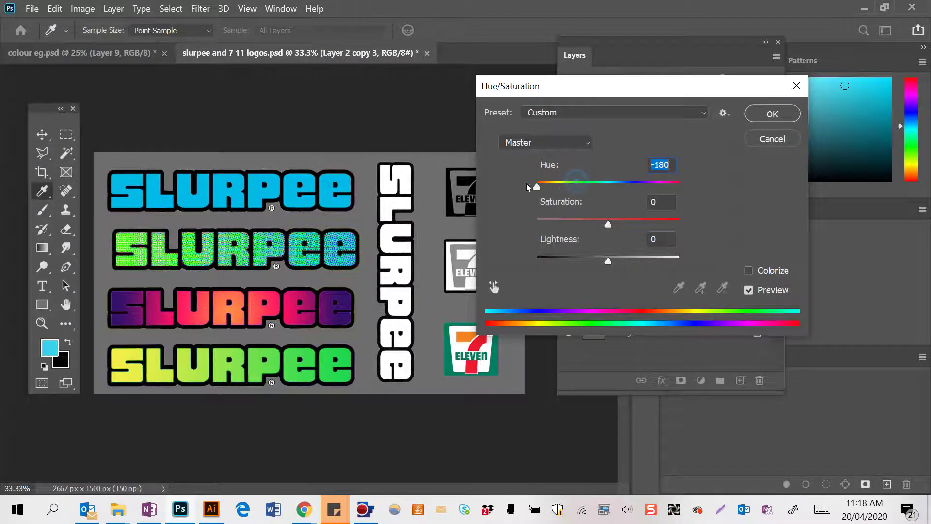
click(772, 139)
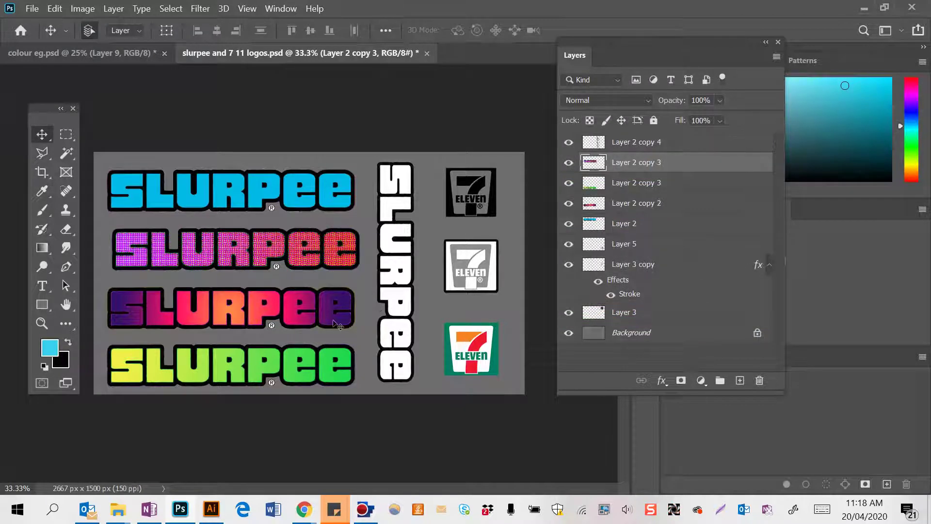
- Return to colour eg.psd, hide Layer 9 and show the merry christmas text layer
click(107, 53)
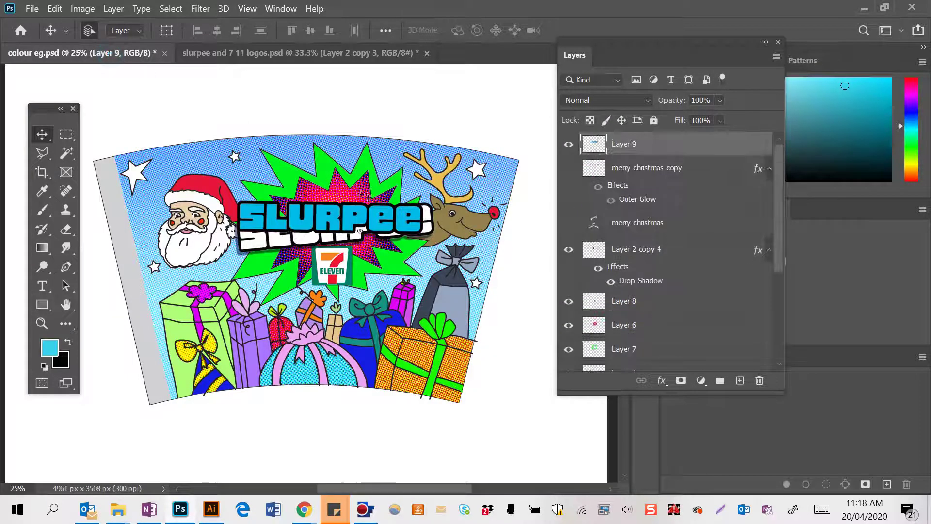
click(567, 145)
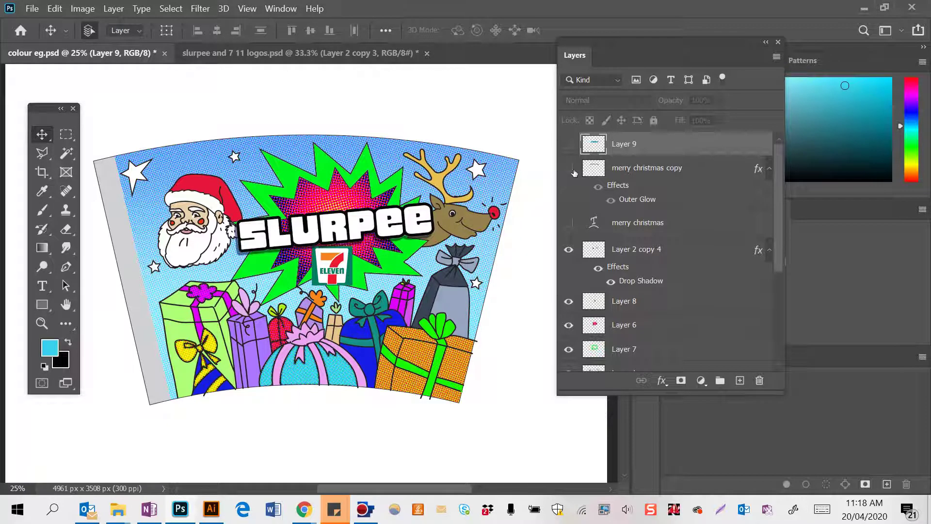
click(572, 222)
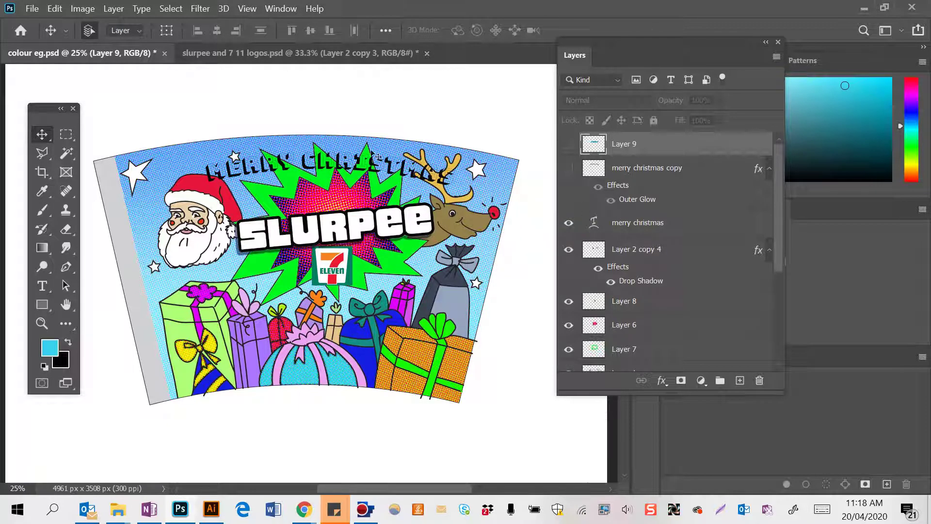
- Open the merry christmas text to check its font settings, leave text editing and select the merry christmas copy layer
double_click(589, 218)
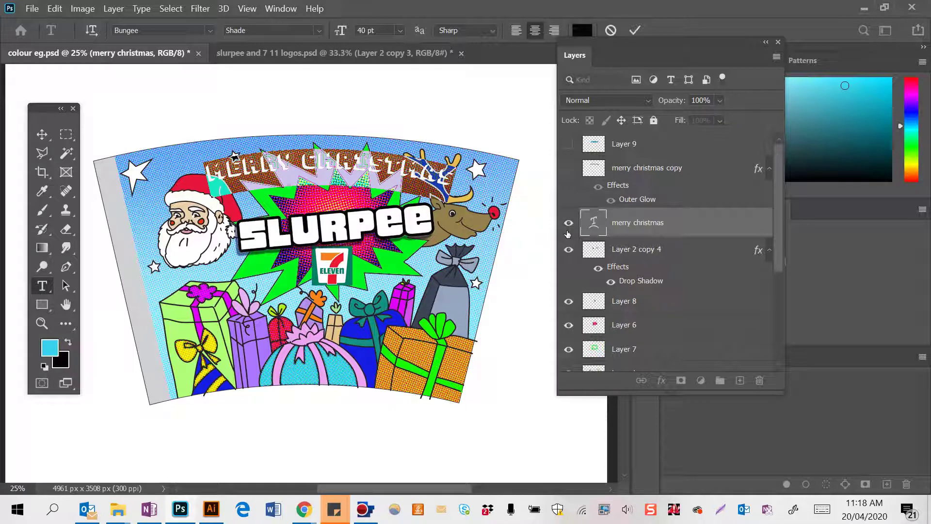
click(629, 227)
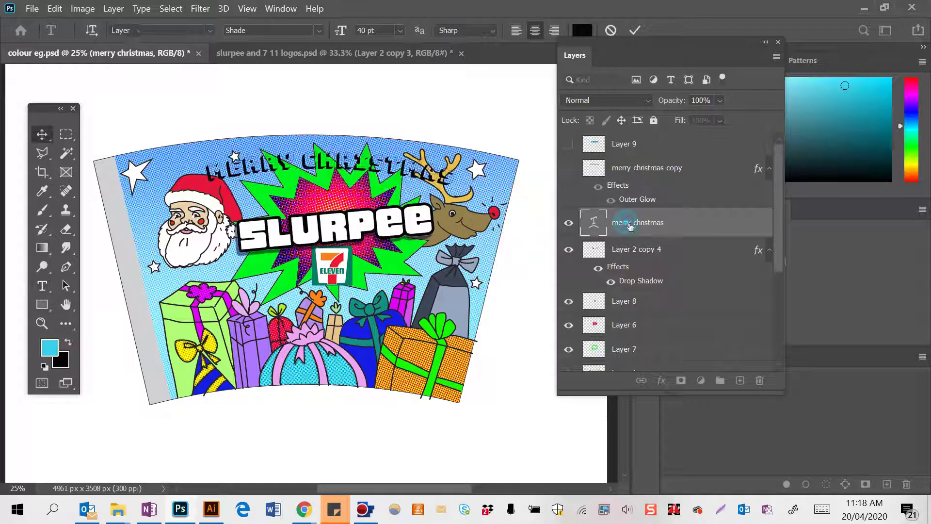
click(641, 167)
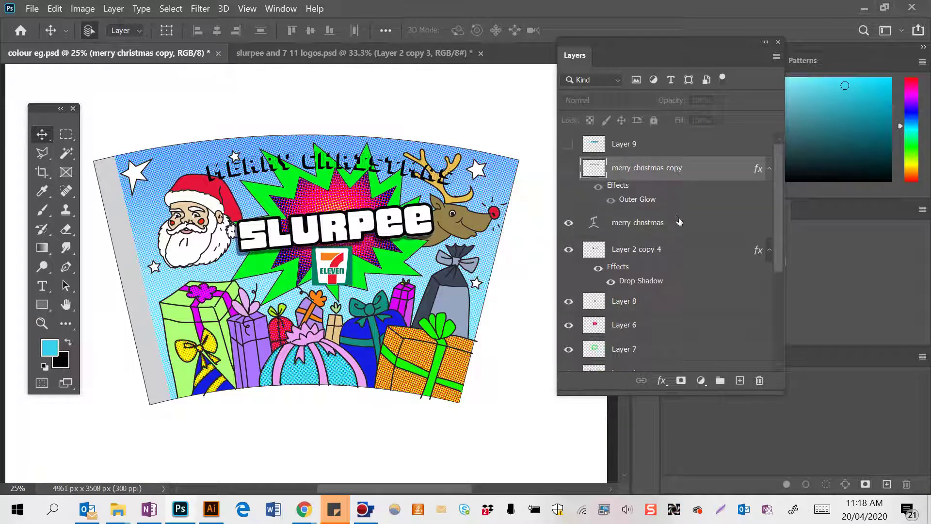
- Try rasterizing the merry christmas text layer and undo the conversion
right_click(677, 221)
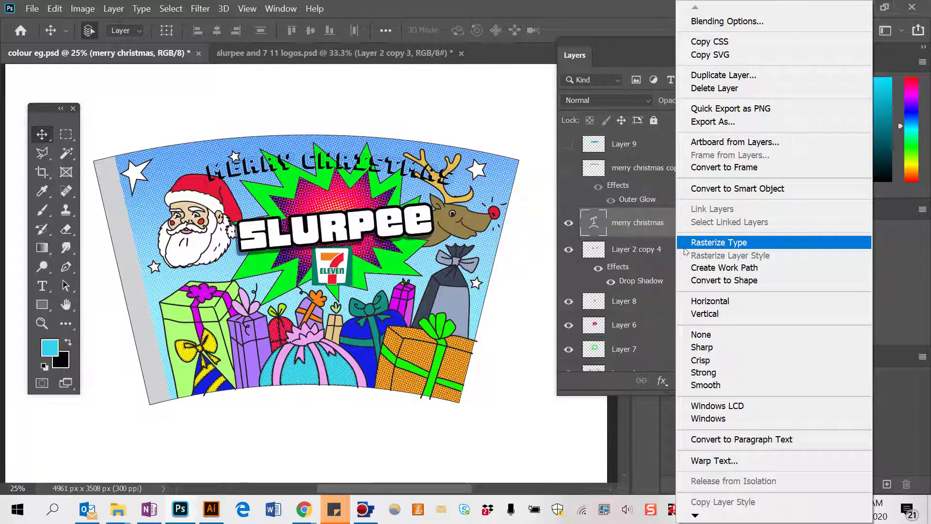
click(685, 247)
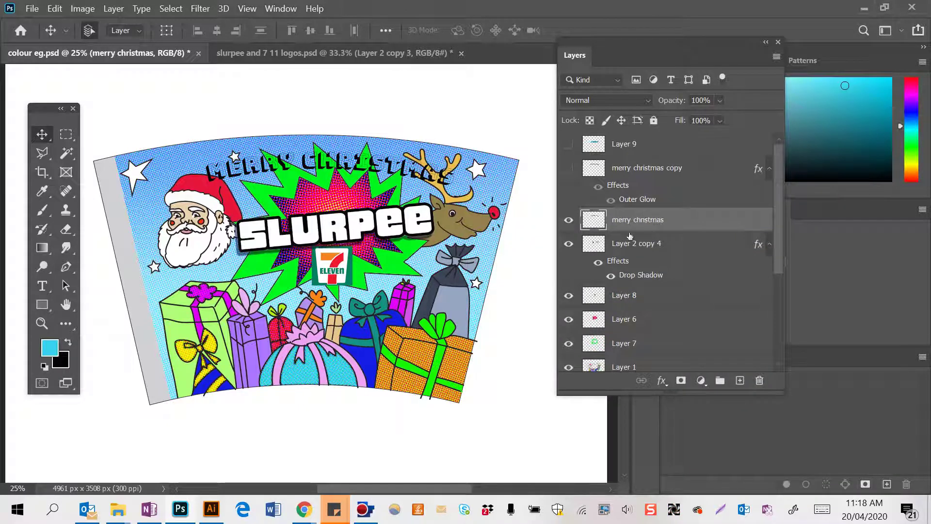
key(ctrl+z)
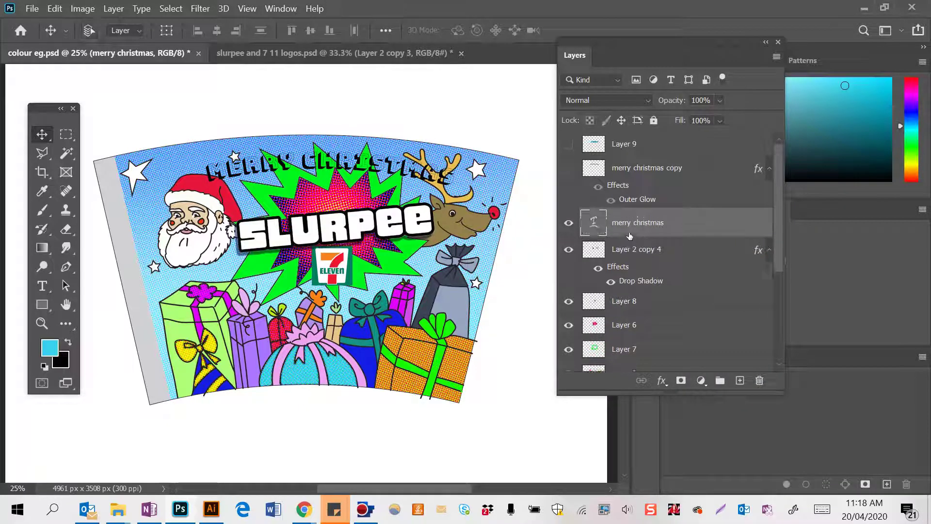
- Select and show the coloured merry christmas copy layer, and hide the original merry christmas text layer
click(644, 170)
click(568, 168)
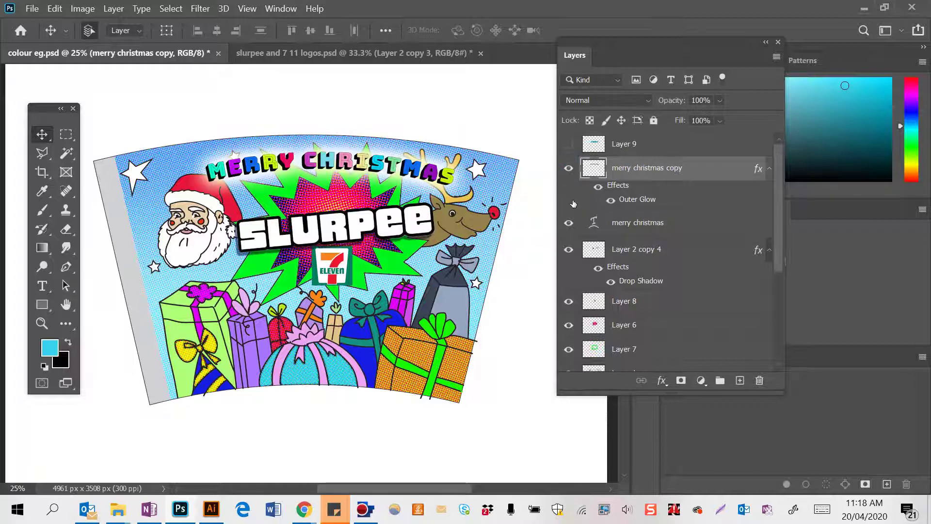
click(568, 222)
- Switch to the Paint Bucket tool and set the foreground colour to bright pink
drag(45, 248, 97, 258)
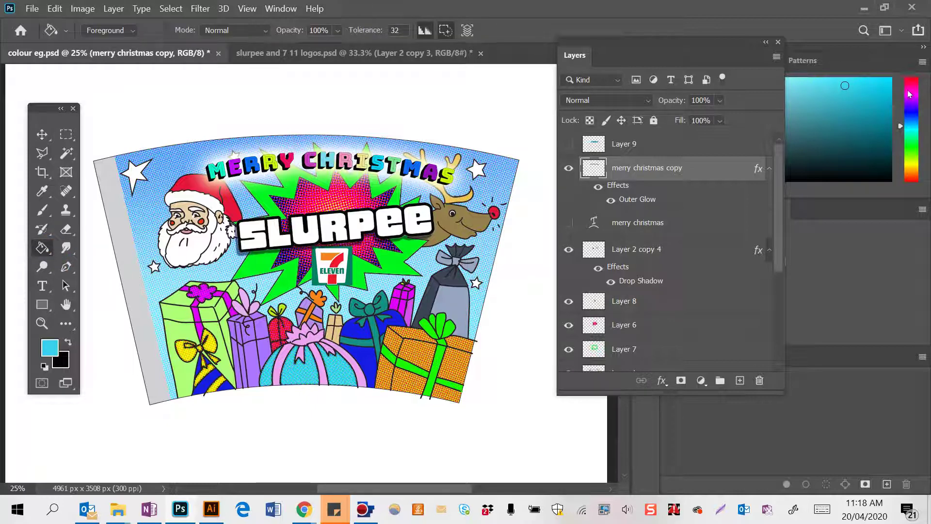
click(912, 83)
click(885, 83)
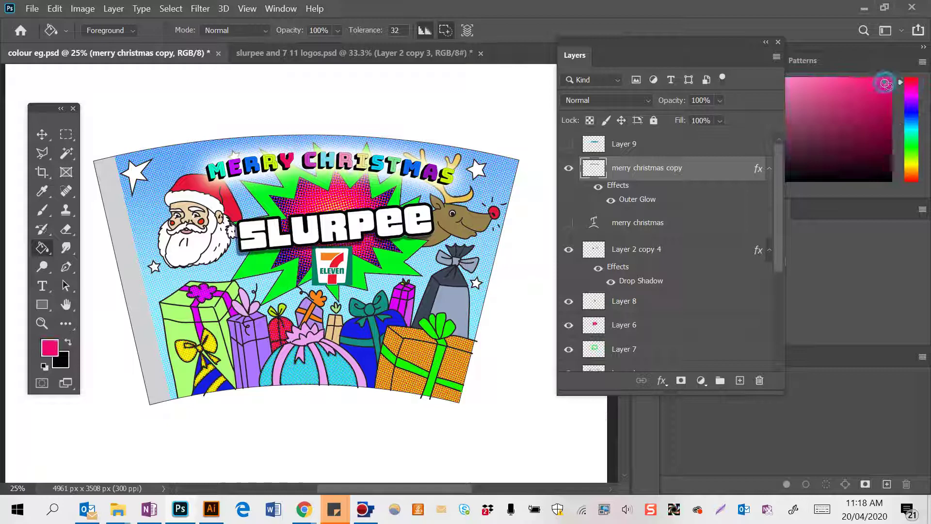
- Toggle the merry christmas copy layer's effects off and back on to compare the lettering with and without its glow
click(450, 183)
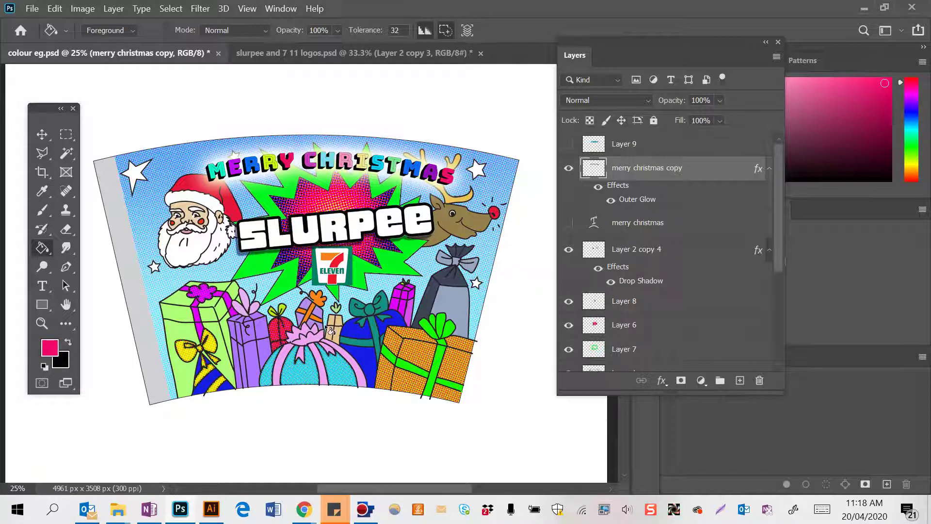
click(601, 188)
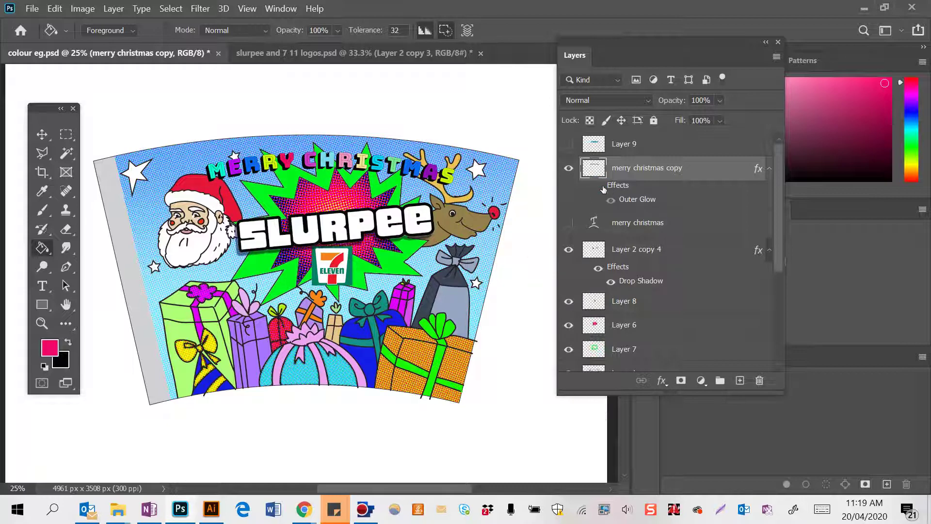
click(602, 187)
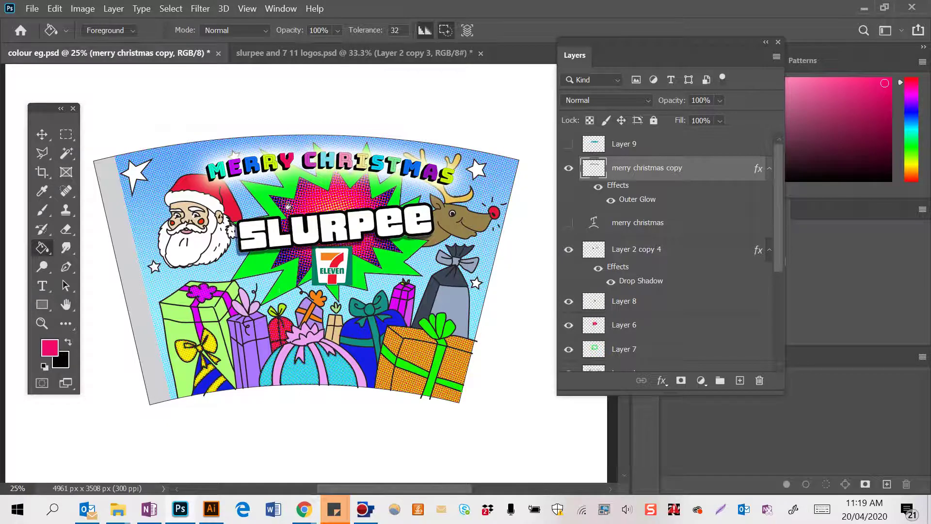
click(66, 134)
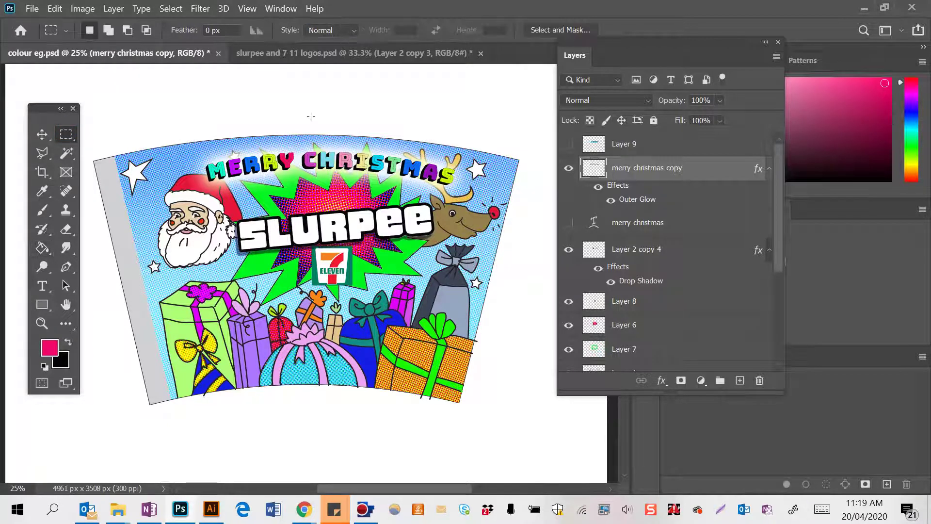
drag(249, 117, 379, 415)
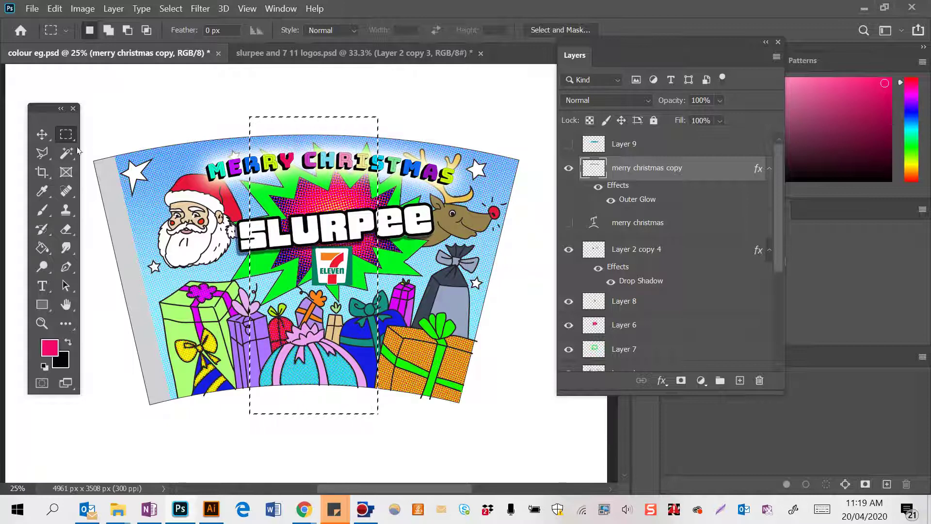
click(43, 152)
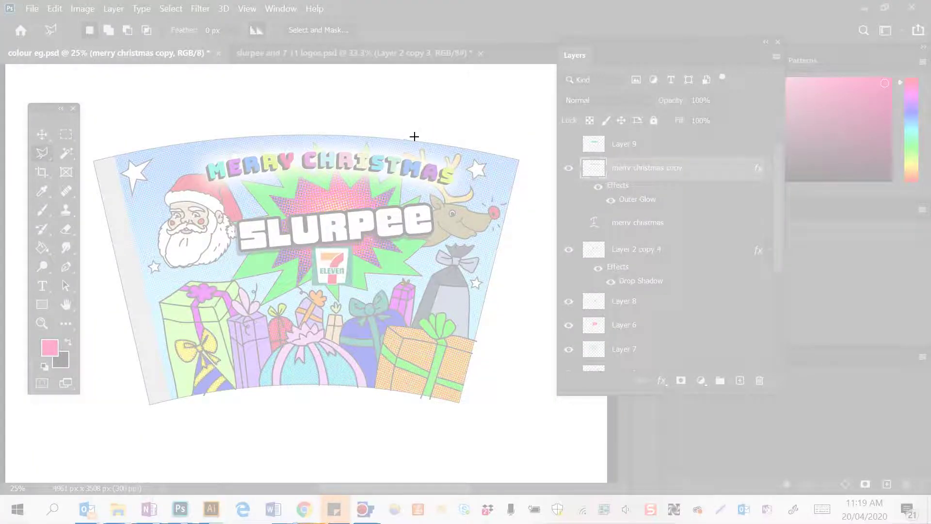
- Snip the reindeer end of the artwork from the screen and paste it as a new layer, enlarged over the design's Santa end
drag(414, 136, 529, 304)
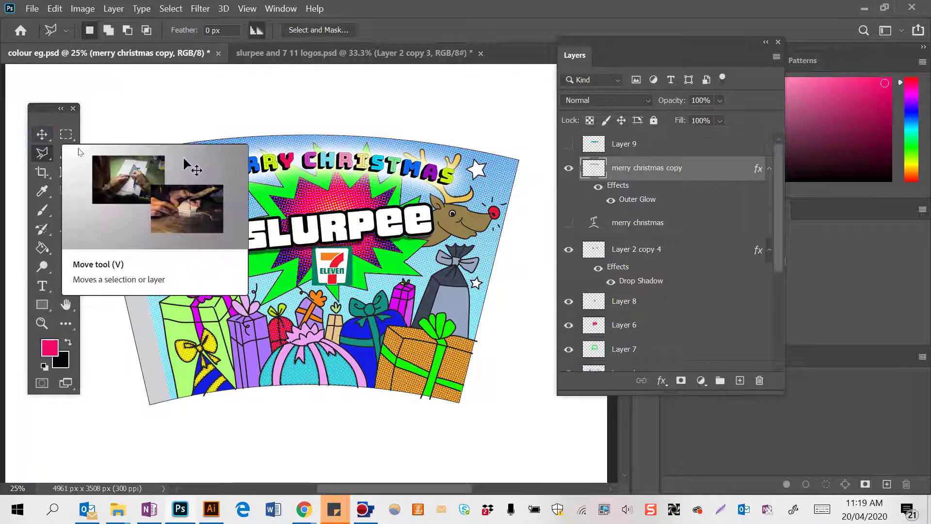
click(42, 134)
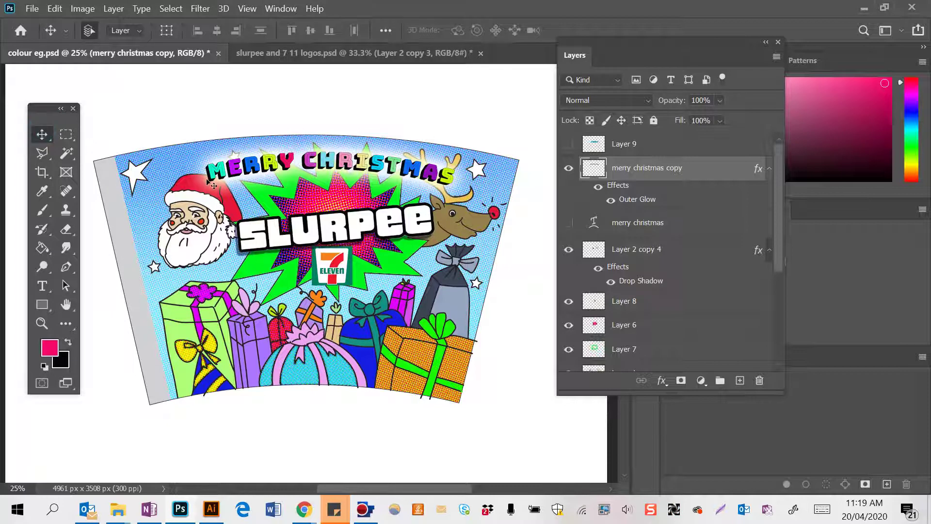
key(ctrl+v)
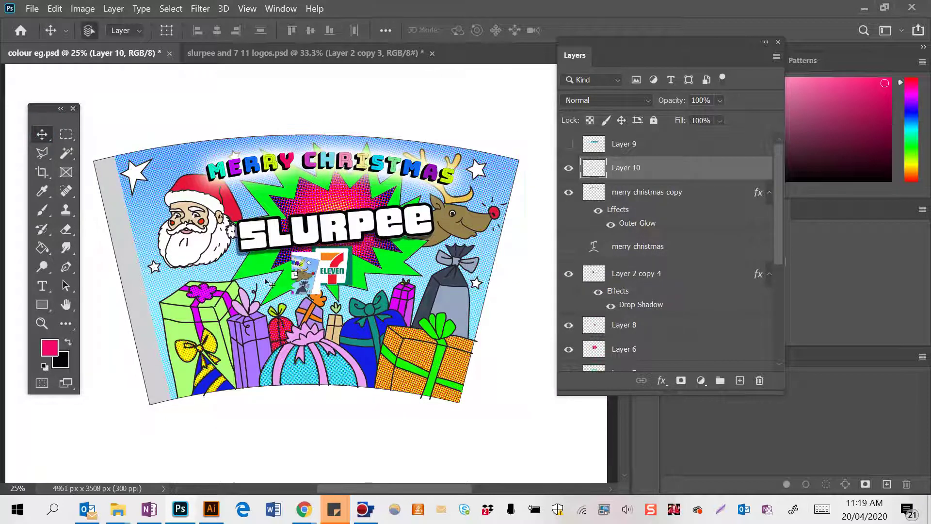
drag(313, 281, 241, 342)
key(ctrl+t)
key(Return)
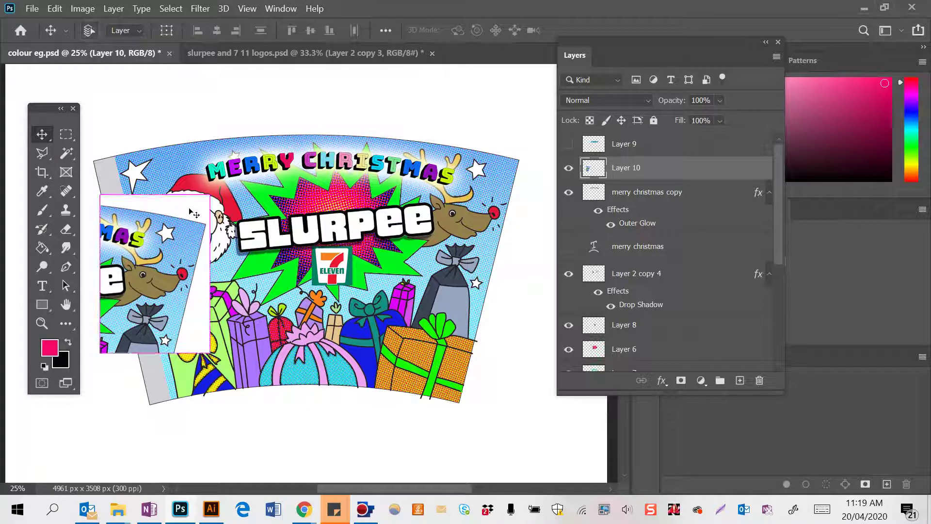
- Rotate the pasted reindeer snip to about -25° and move it beside the grey strip at the artwork's Santa end
key(ctrl+t)
drag(218, 193, 156, 159)
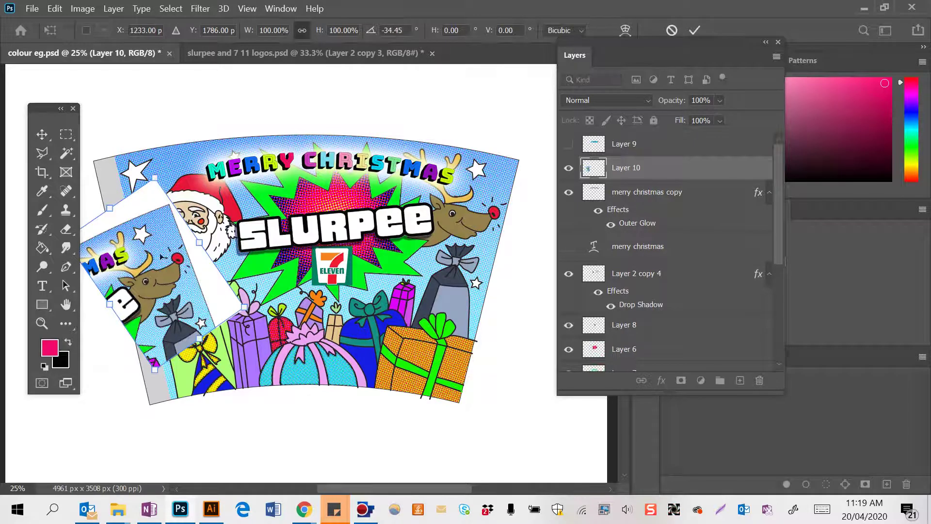
drag(162, 256, 104, 209)
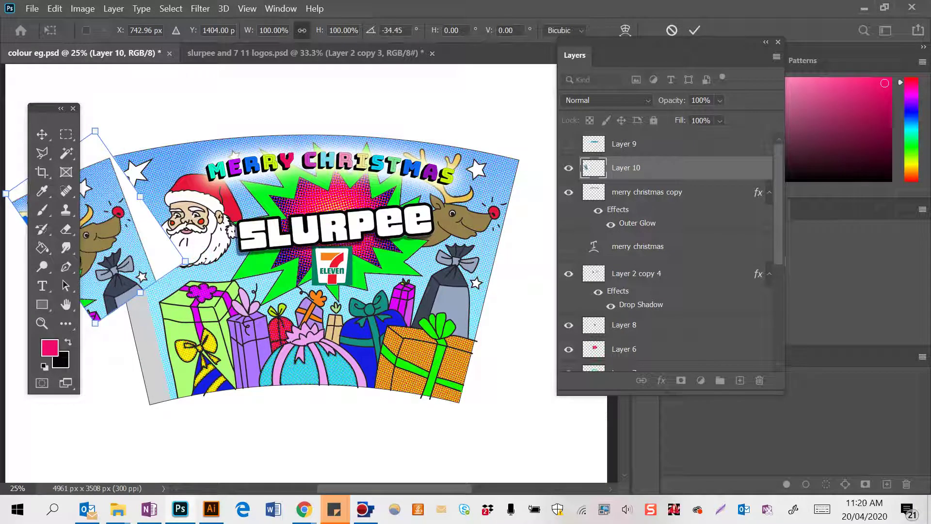
drag(203, 260, 205, 281)
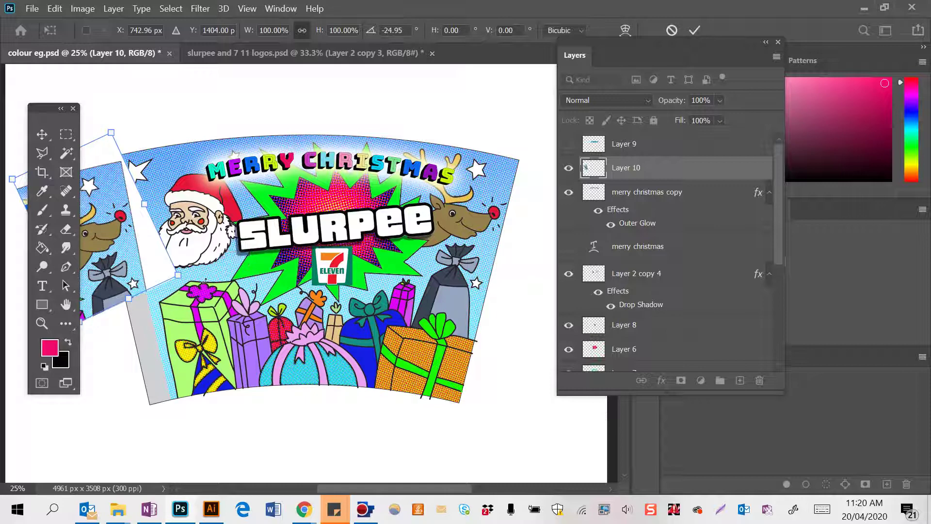
- Nudge the rotated snip to about X 671 px, Y 1376 px, move the toolbox clear of the artwork, and apply the transform
key(Left)
key(Left)
key(Left)
key(Left)
key(Left)
key(Left)
key(Left)
key(Left)
key(Up)
key(Left)
key(Left)
key(Left)
key(Left)
key(Left)
key(Left)
key(Left)
key(Left)
key(Left)
key(Left)
key(Left)
key(Left)
key(Left)
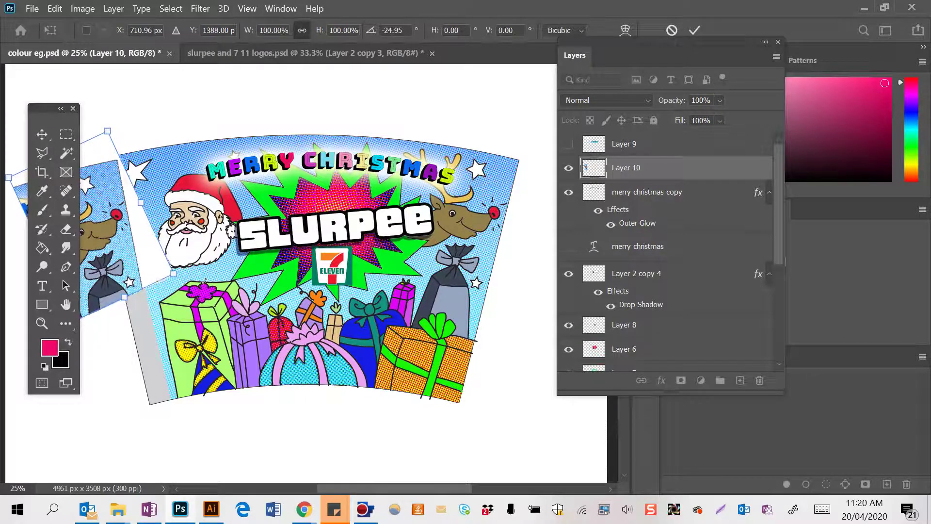
key(Up)
key(Up)
key(Up)
key(Up)
key(Right)
key(Right)
key(Right)
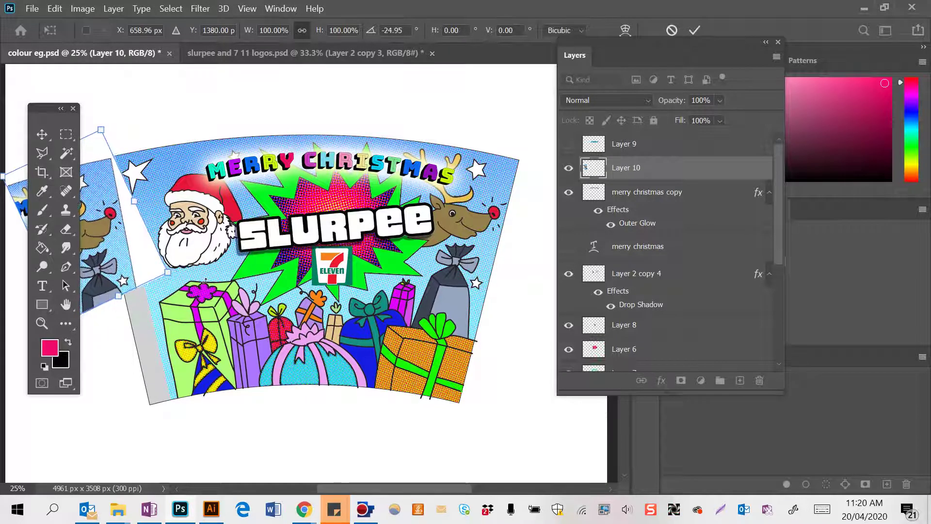
key(Up)
key(Up)
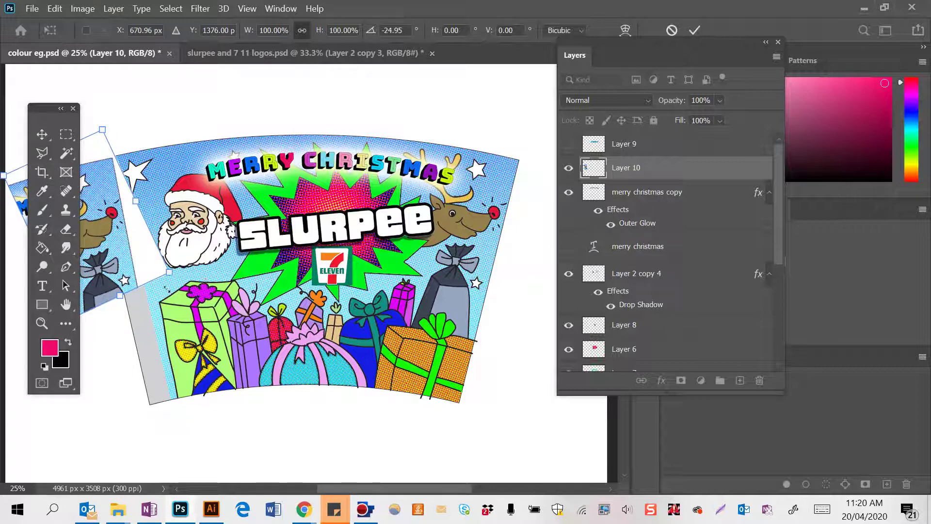
drag(51, 120, 544, 125)
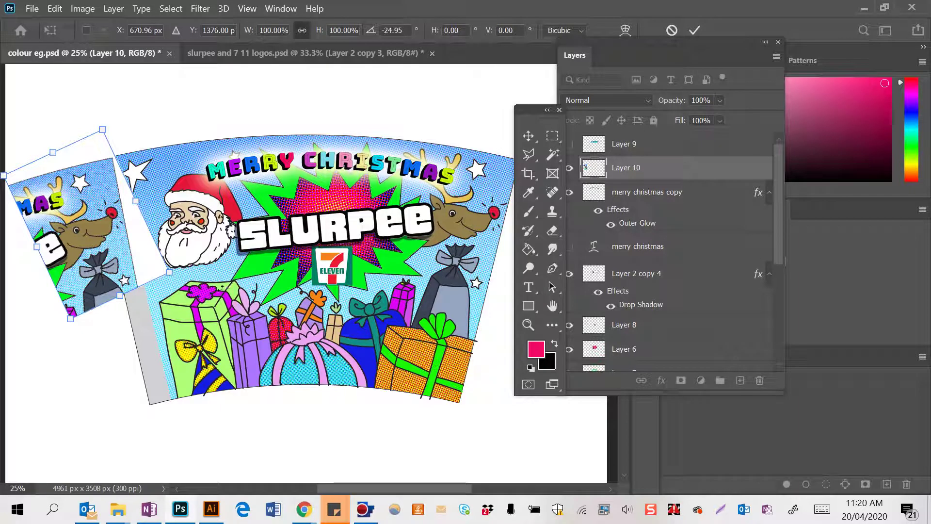
key(Return)
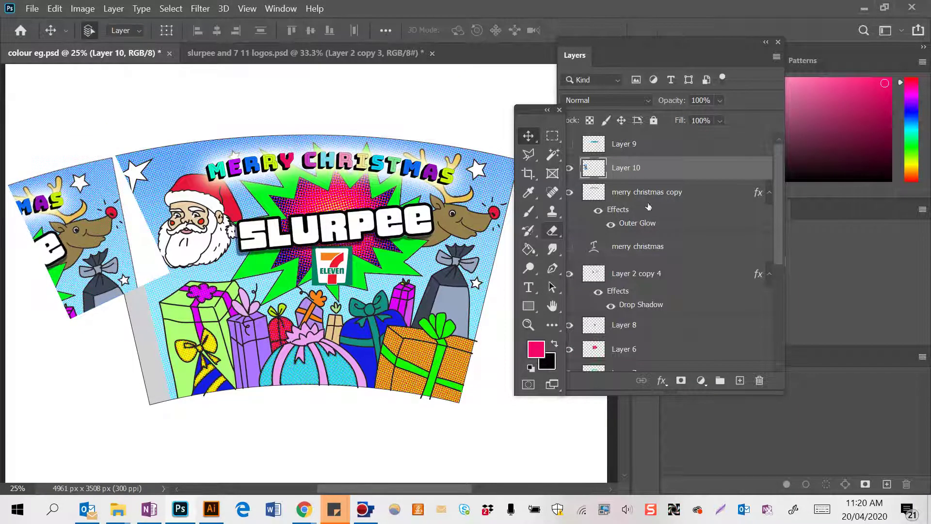
- Select the white area around the pasted snip with the Magic Wand, delete it and clear the selection
click(552, 155)
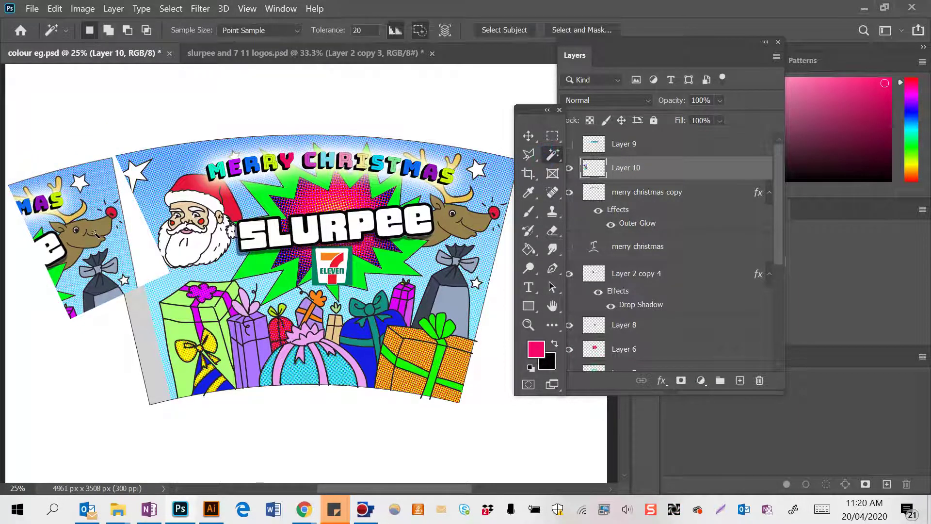
click(141, 249)
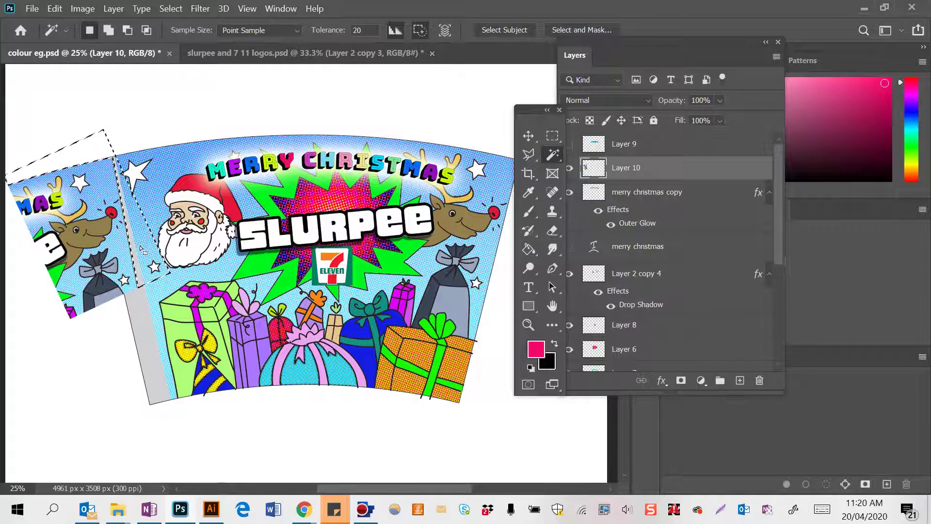
key(Delete)
key(ctrl+d)
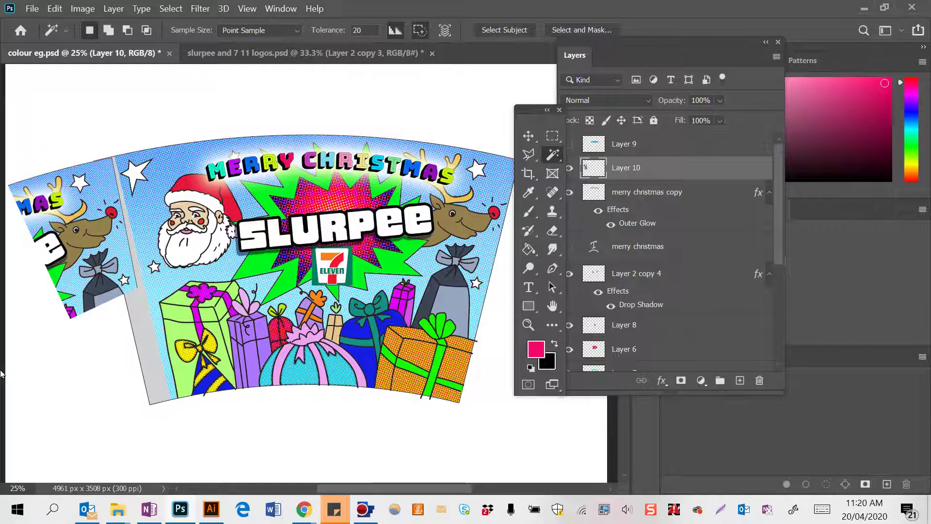
- Rotate the trimmed snip by about -3.7° to follow the grey strip's edge, apply it, and switch to the Move tool
key(ctrl+t)
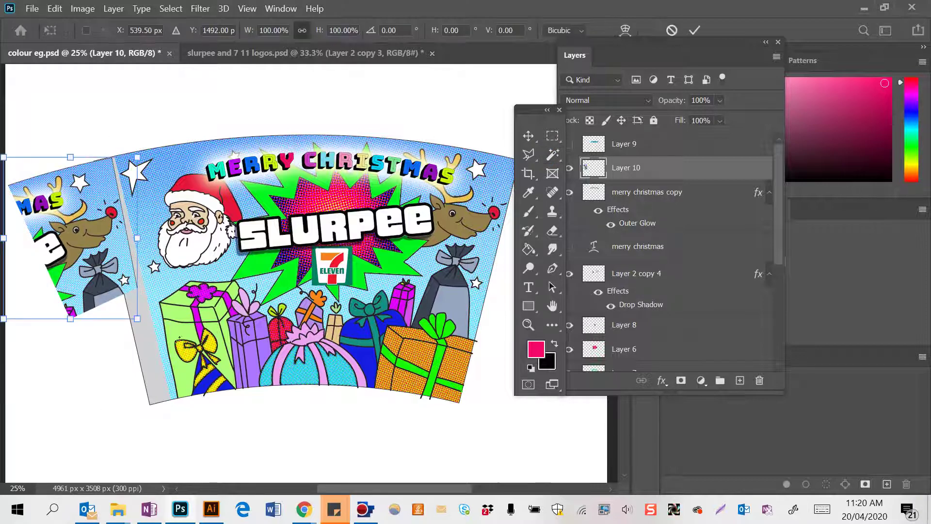
drag(151, 340, 159, 335)
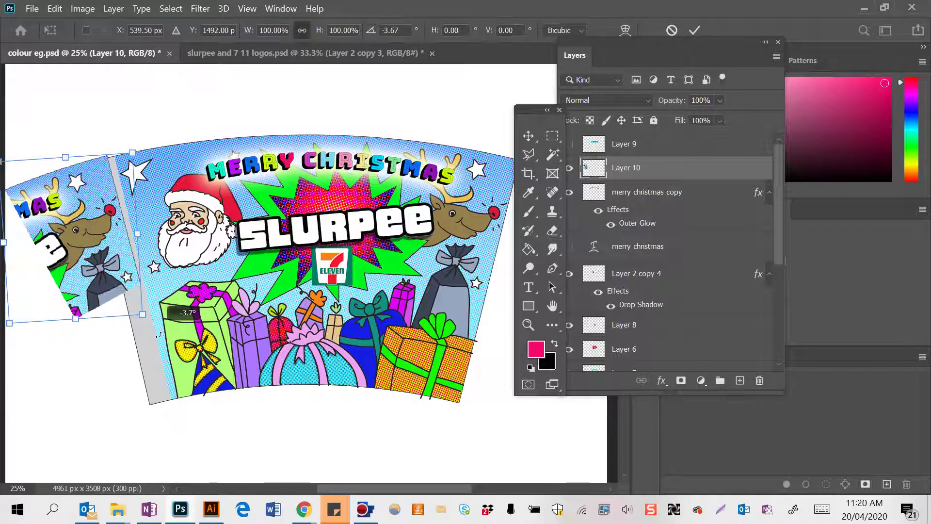
key(Return)
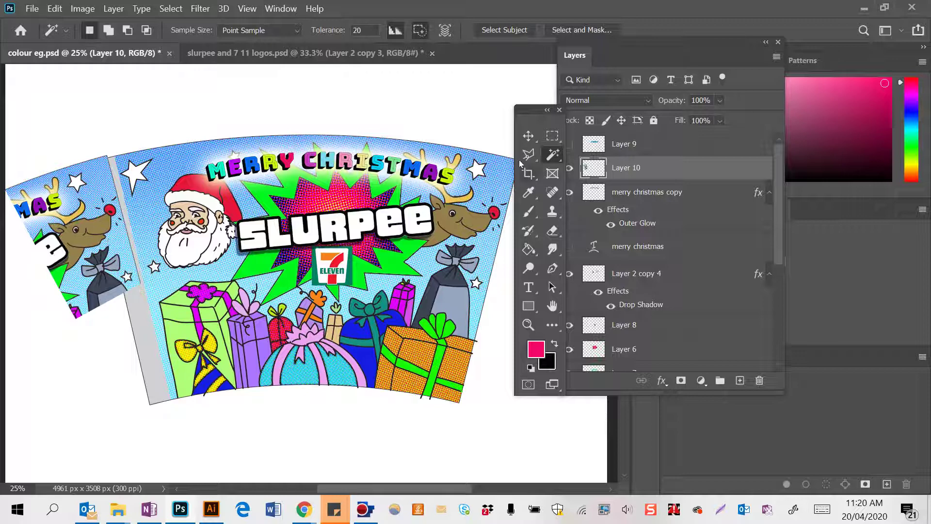
click(528, 135)
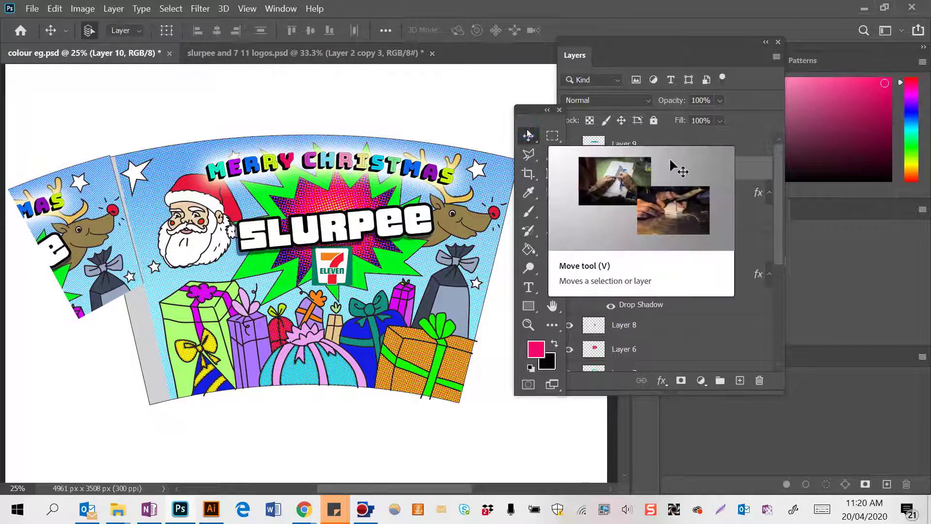